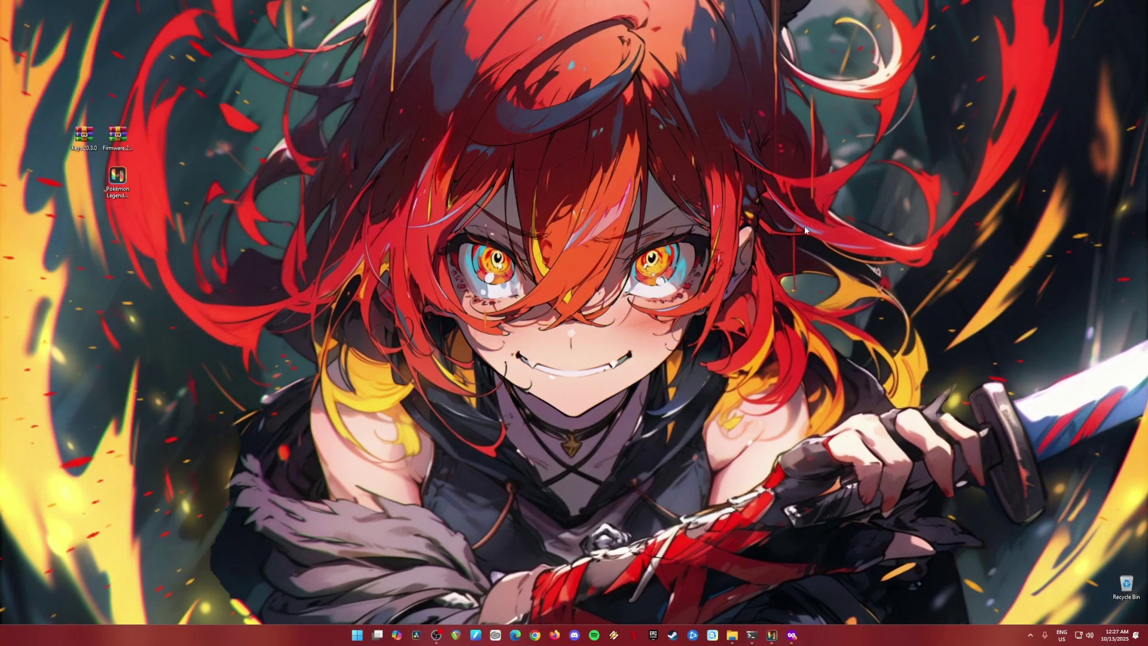
# - Examine the Firmware.20.5.0, Keys 20.3.0, Pokémon Legends Z-A.nsp and ryujinx-1.3.3-win_x64 files in the Firefox Downloads folder
pyautogui.click(737, 632)
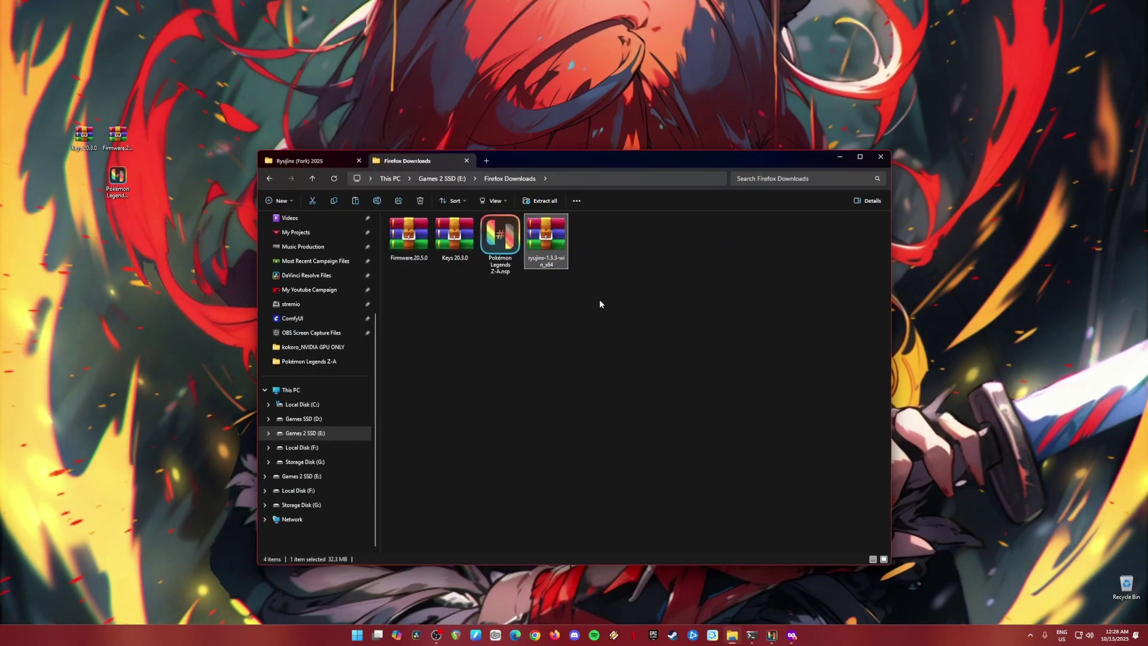
pyautogui.moveTo(697, 345); pyautogui.dragTo(394, 224)
pyautogui.click(496, 321)
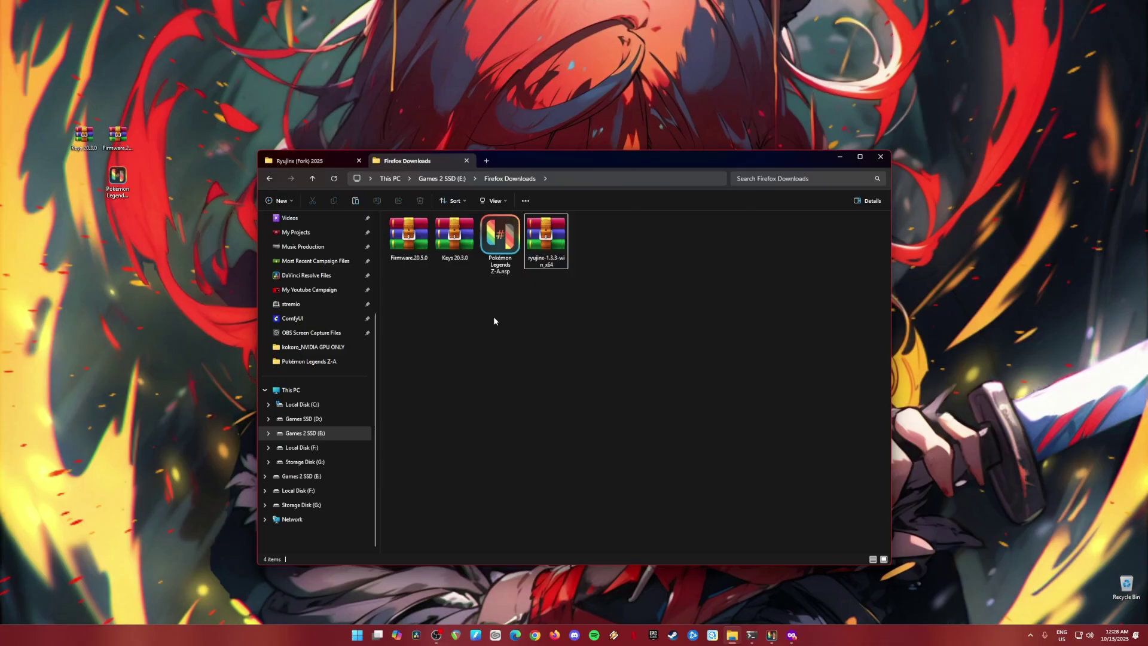
pyautogui.click(457, 260)
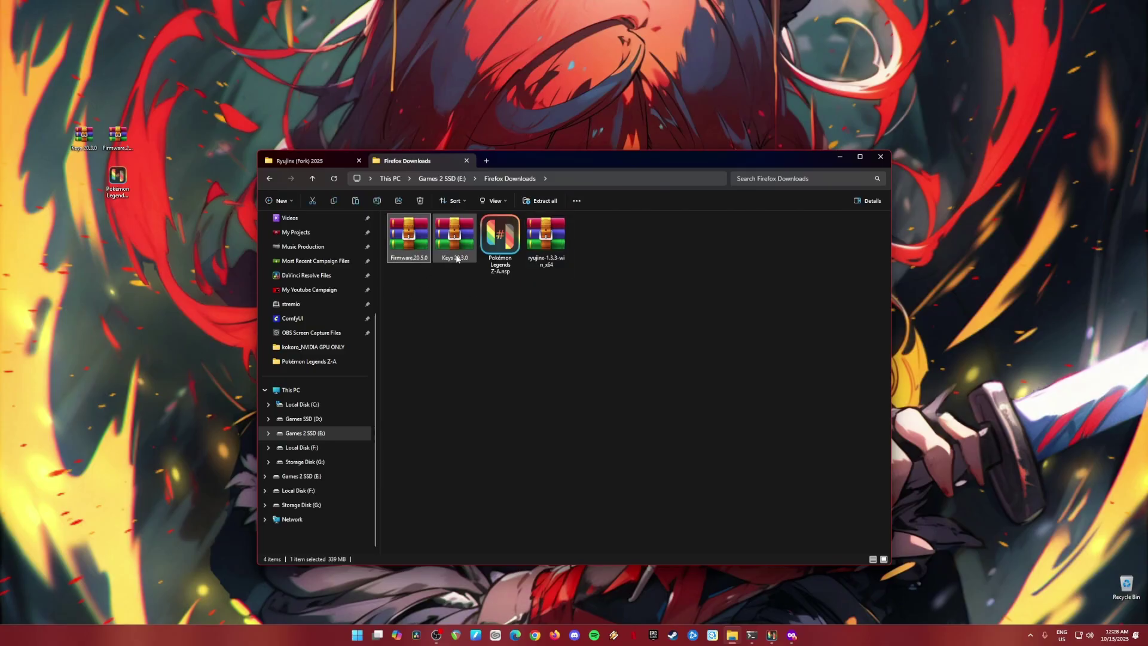
pyautogui.moveTo(453, 301); pyautogui.dragTo(387, 215)
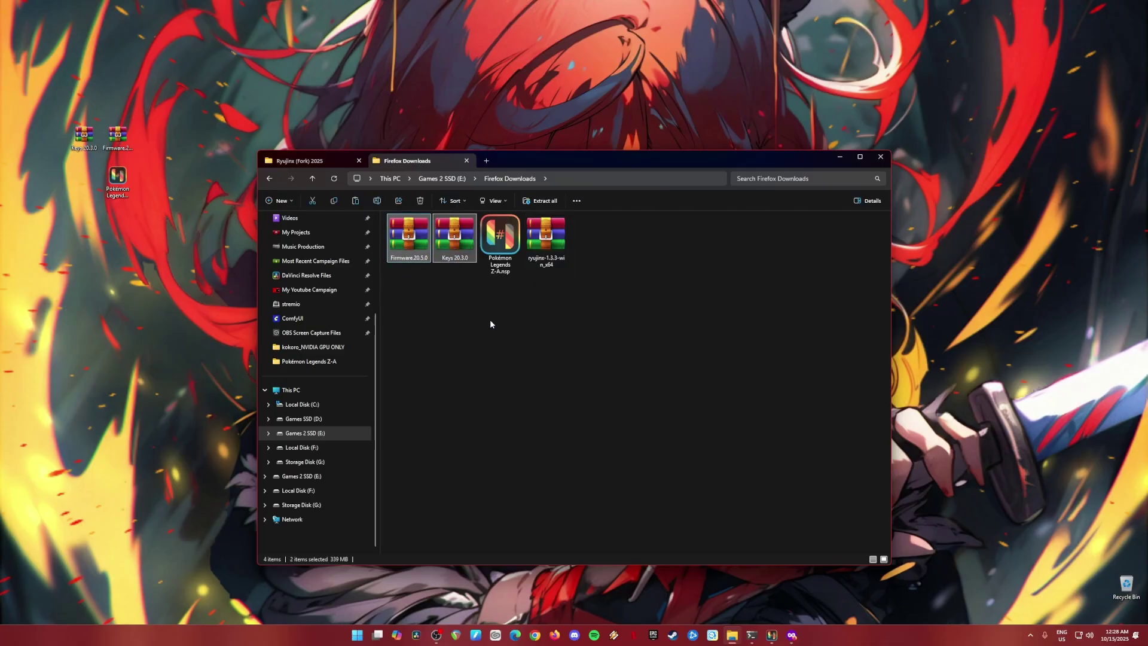
pyautogui.click(500, 239)
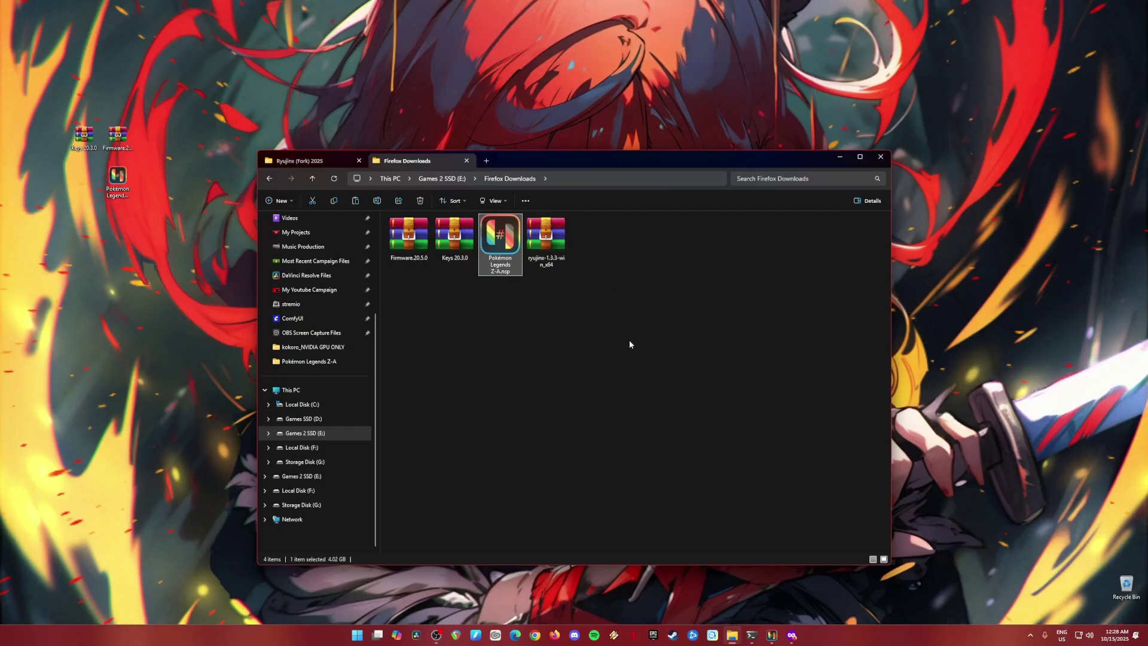
pyautogui.click(545, 239)
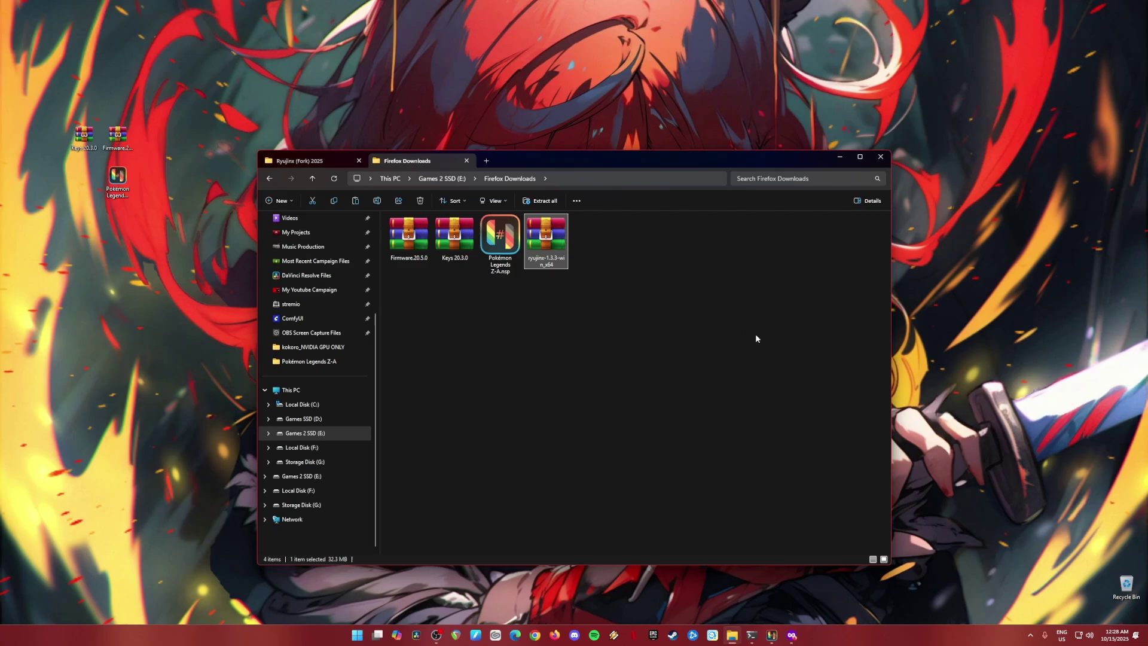
pyautogui.click(839, 156)
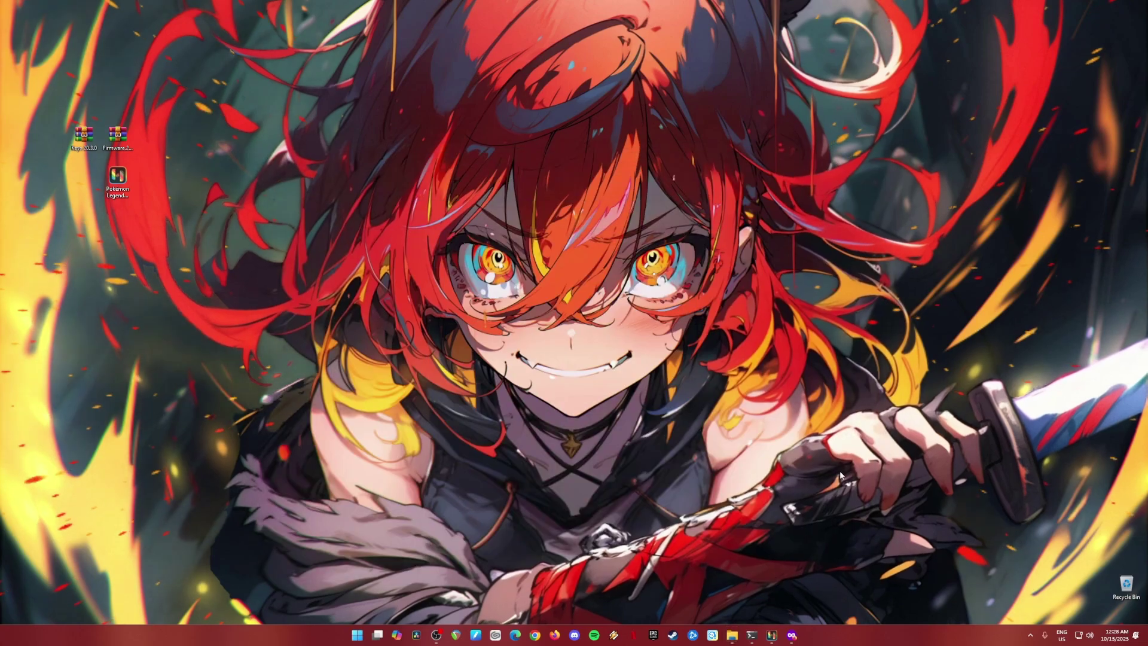
# - Switch to Firefox and open the Nintendo store page for Pokémon Legends: Z-A from the search results
pyautogui.click(792, 635)
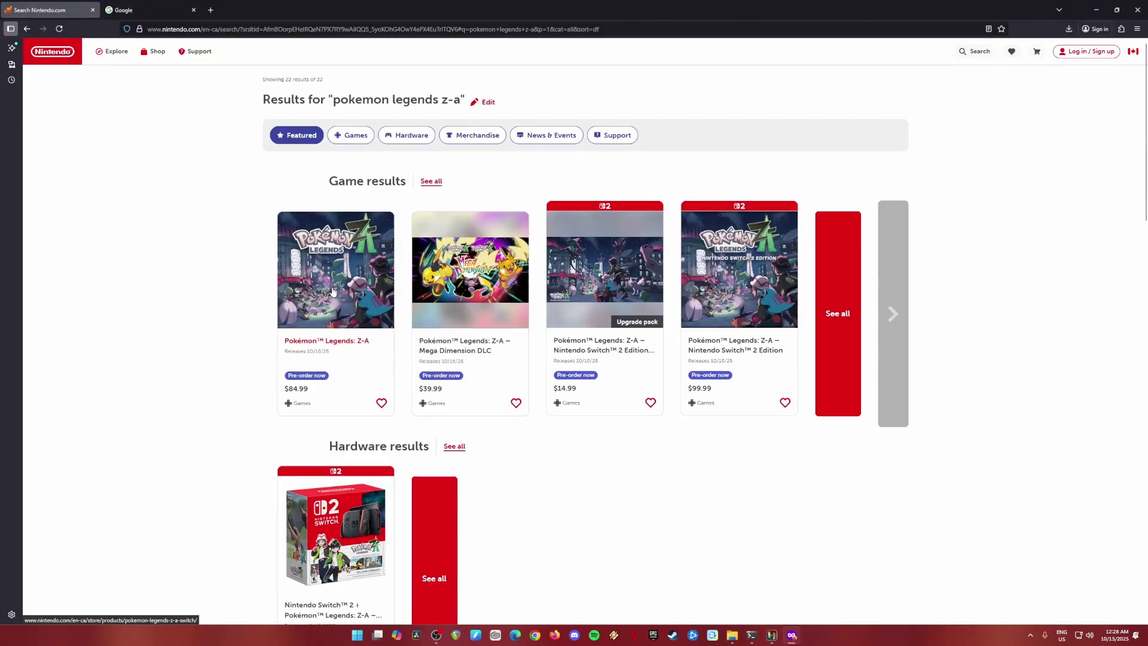
pyautogui.click(449, 361)
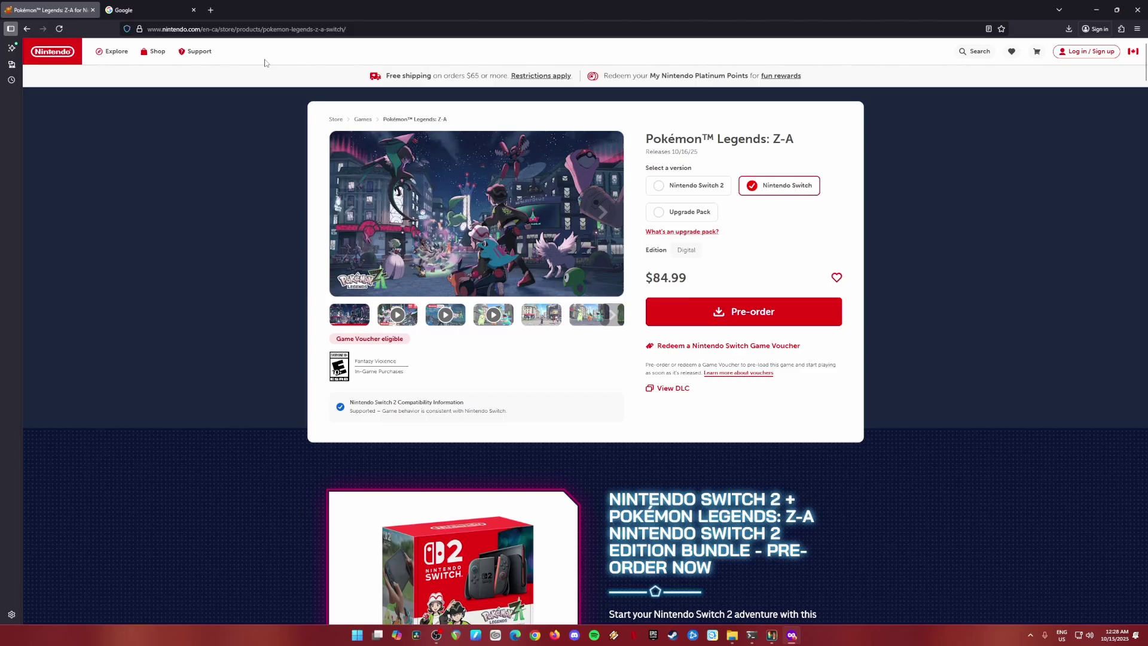
# - Search Google for "ryubing emulator" and open the stable releases page linked from the Ryubing GitHub page
pyautogui.click(137, 10)
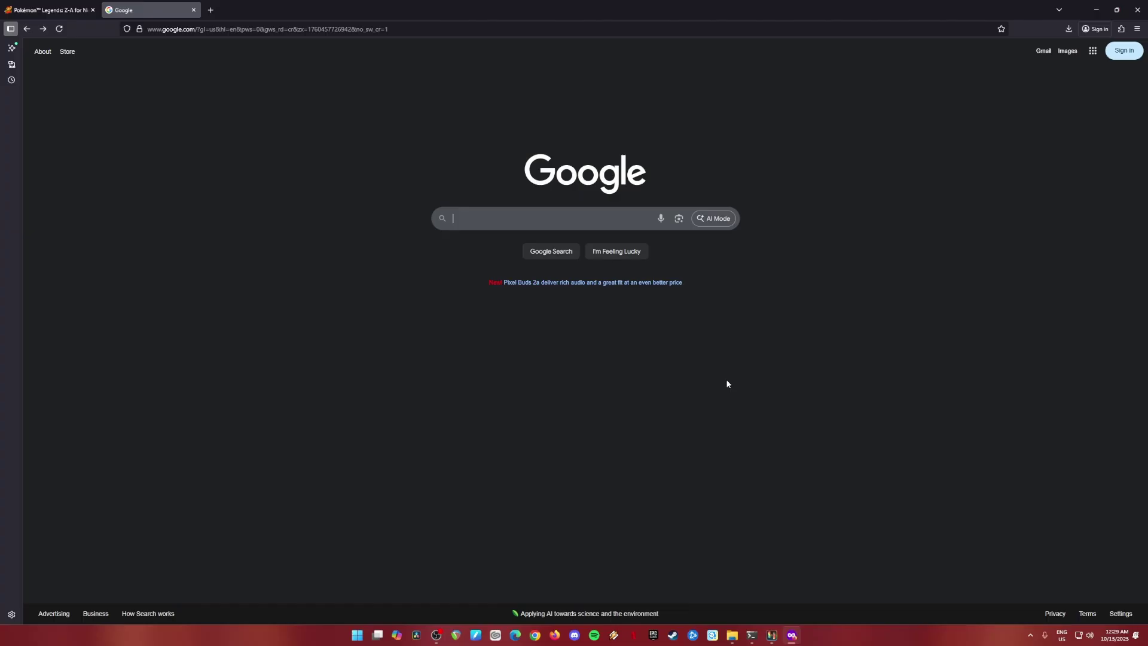
pyautogui.click(559, 214)
pyautogui.write('ryubing emulator')
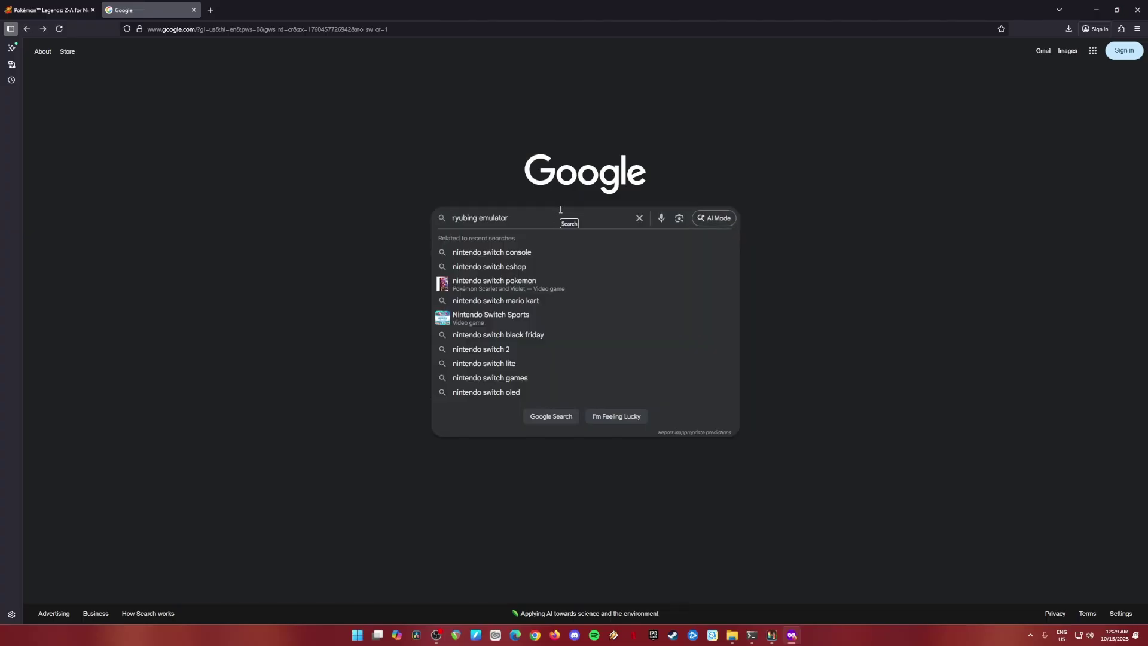
pyautogui.press('Return')
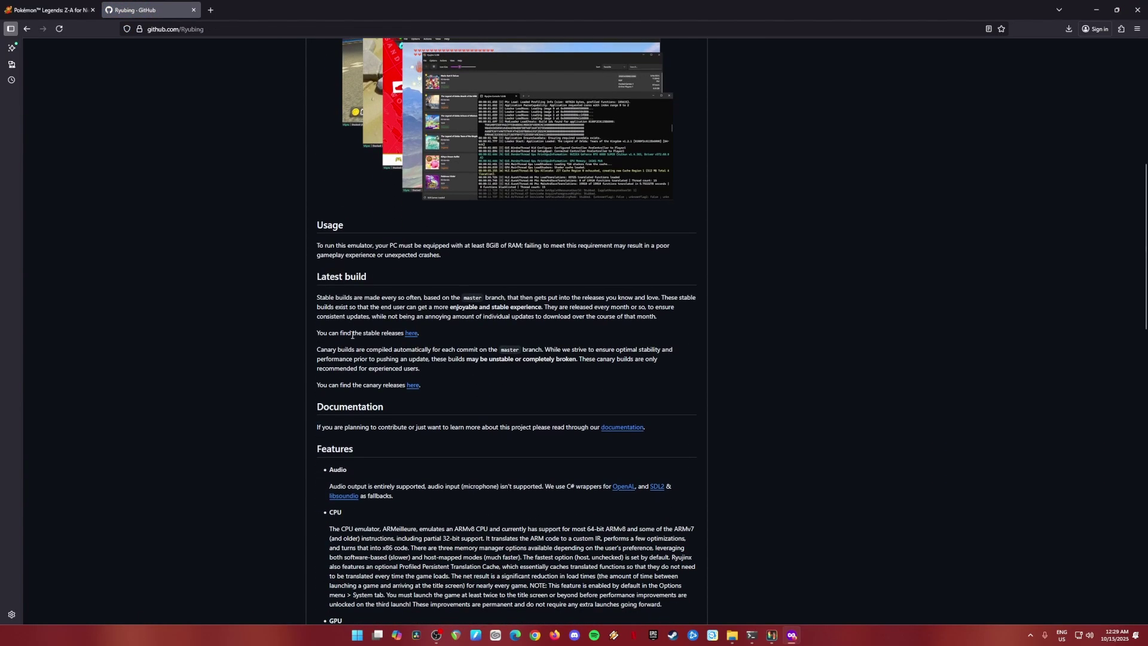
pyautogui.click(409, 336)
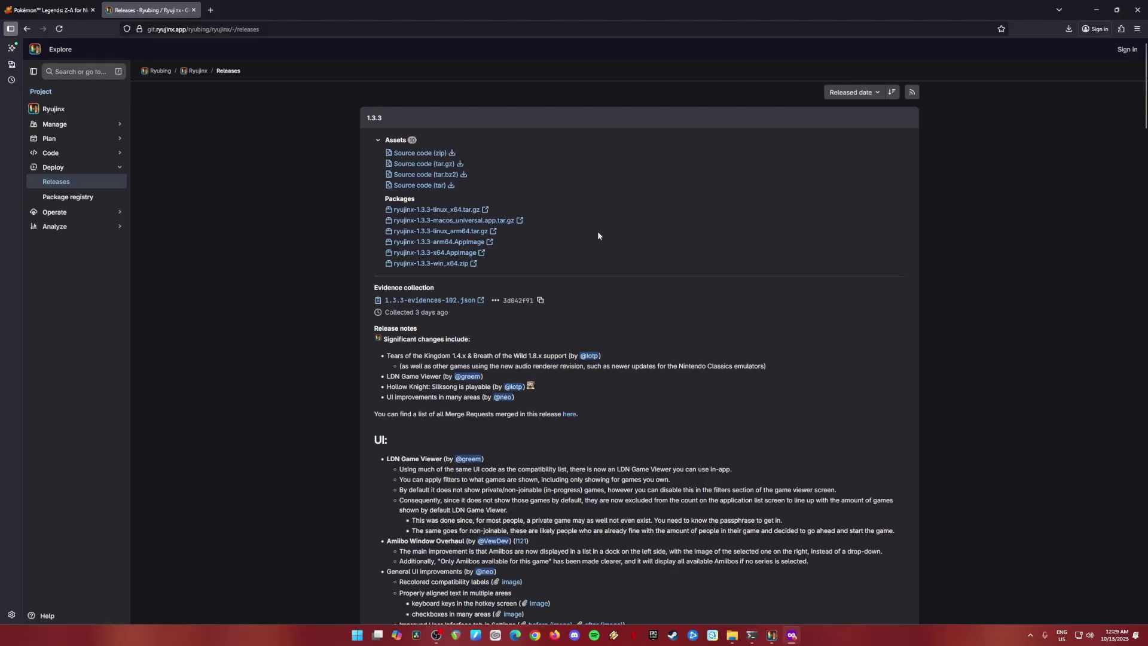
# - Check the ryujinx-1.3.3-win_x64.zip download, switch to the downloads folder and open the archive's publish folder
pyautogui.scroll(-1, 596, 236)
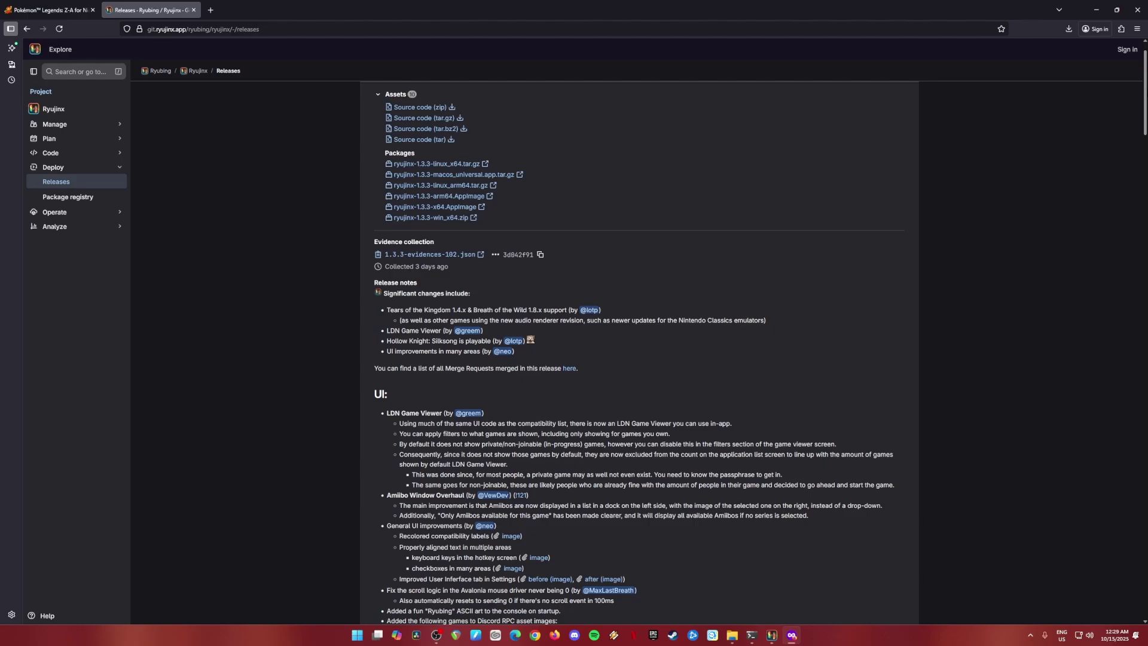
pyautogui.click(1069, 30)
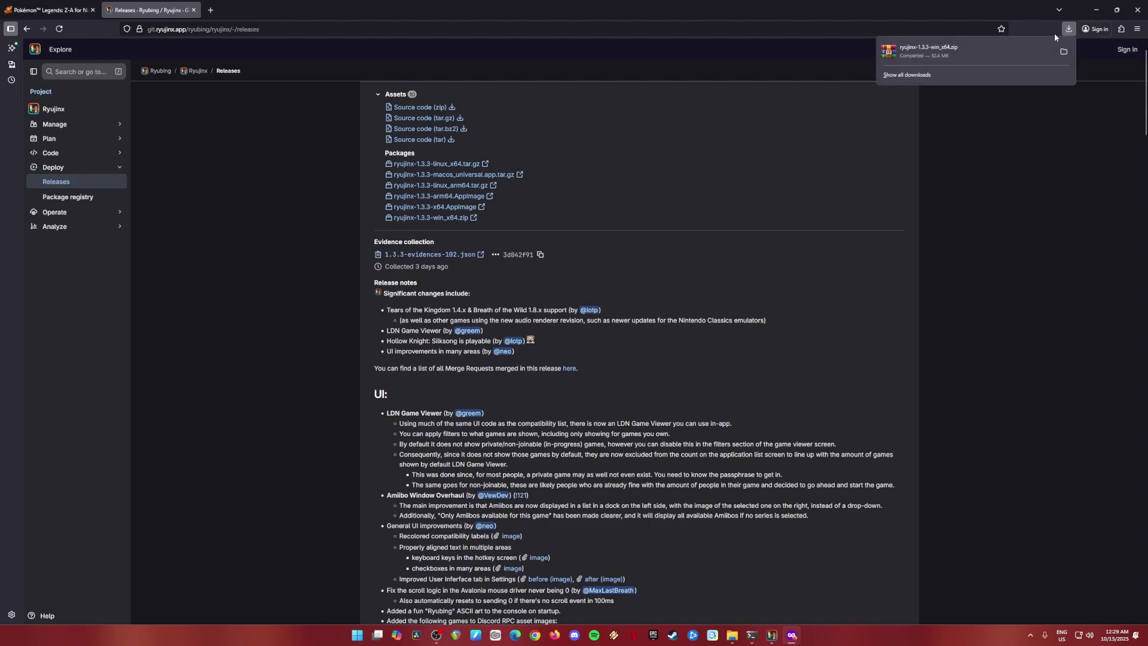
pyautogui.click(1096, 10)
pyautogui.click(732, 634)
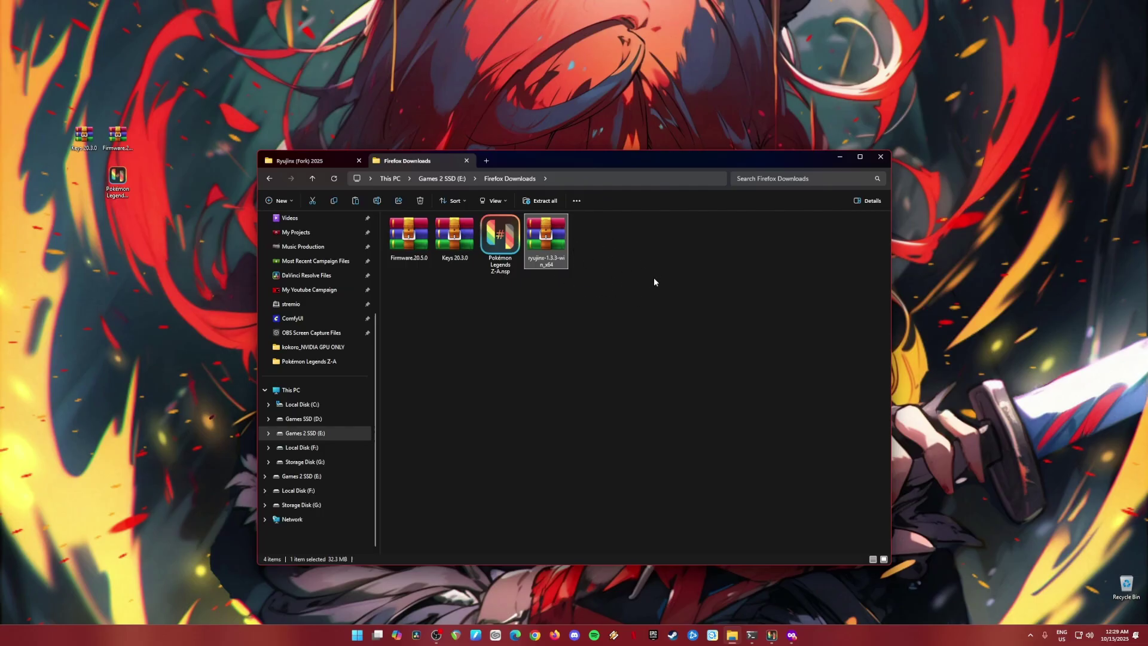
pyautogui.doubleClick(553, 242)
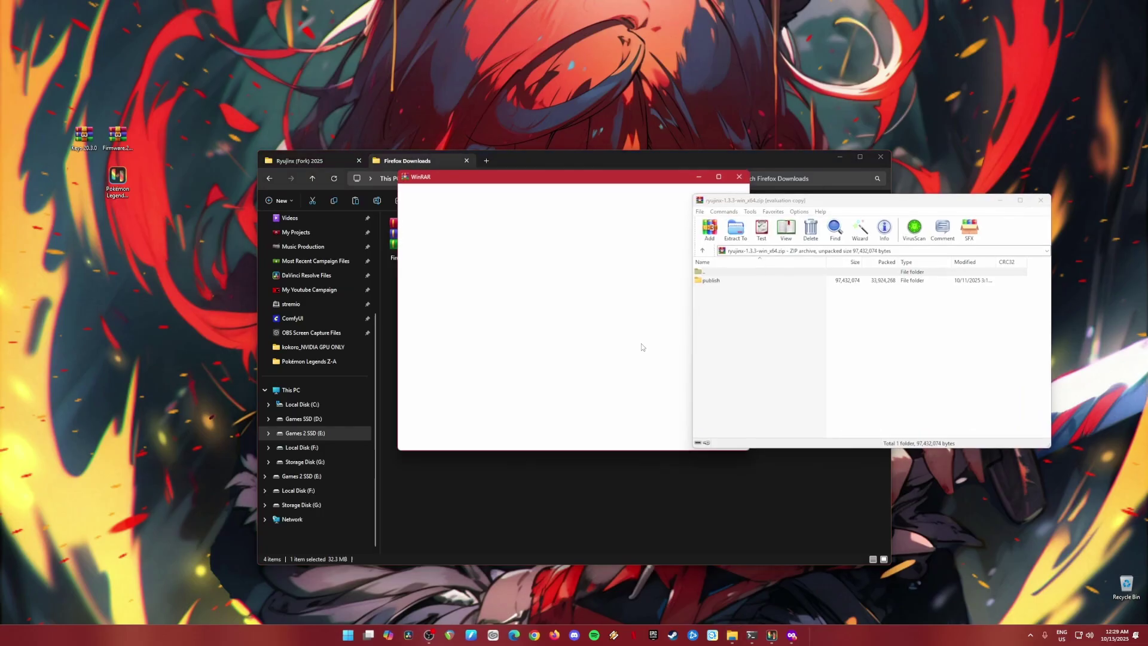
pyautogui.doubleClick(709, 280)
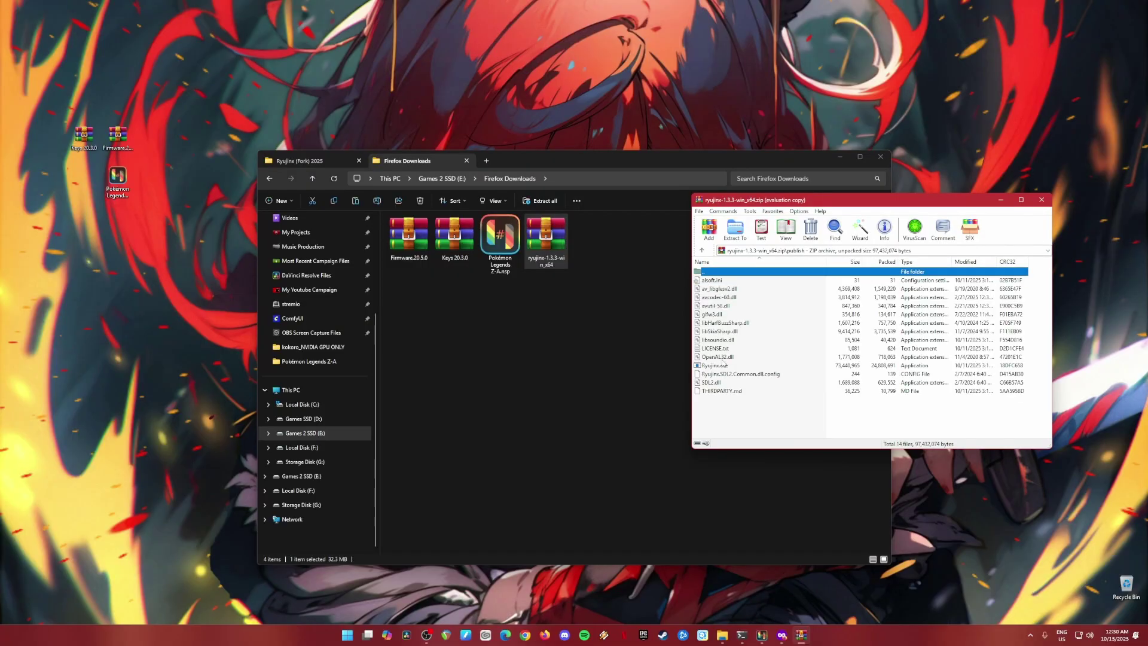
# - Compare the archive's publish contents with the Ryujinx (Fork) 2025 folder, select all its files, and close the archive
pyautogui.click(323, 161)
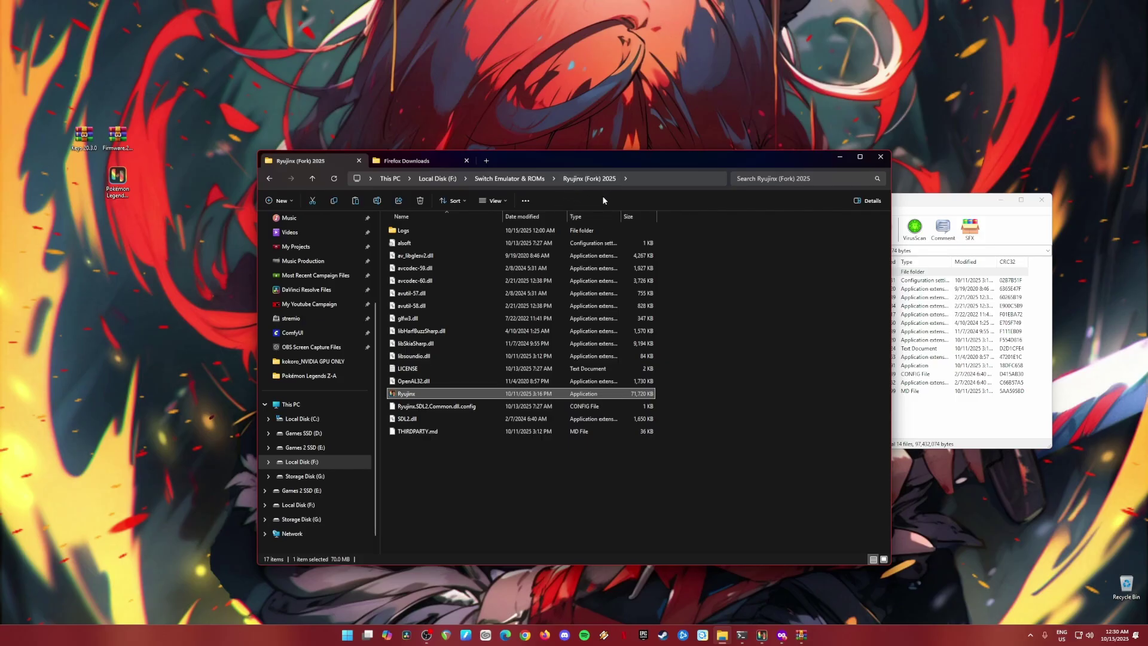
pyautogui.click(789, 513)
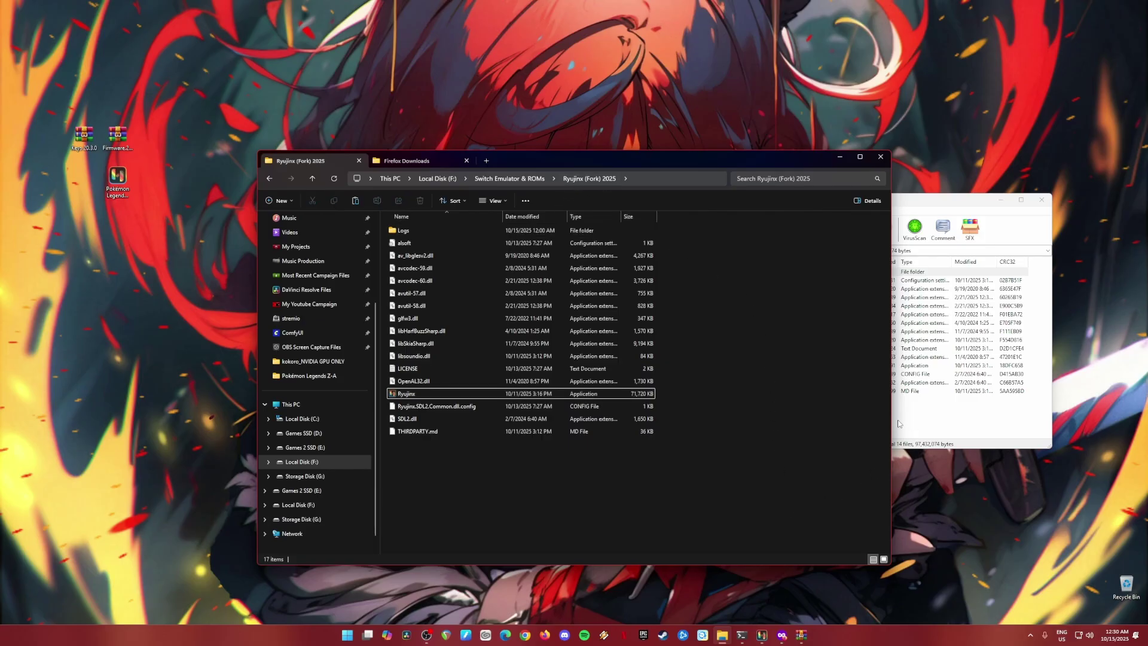
pyautogui.click(919, 421)
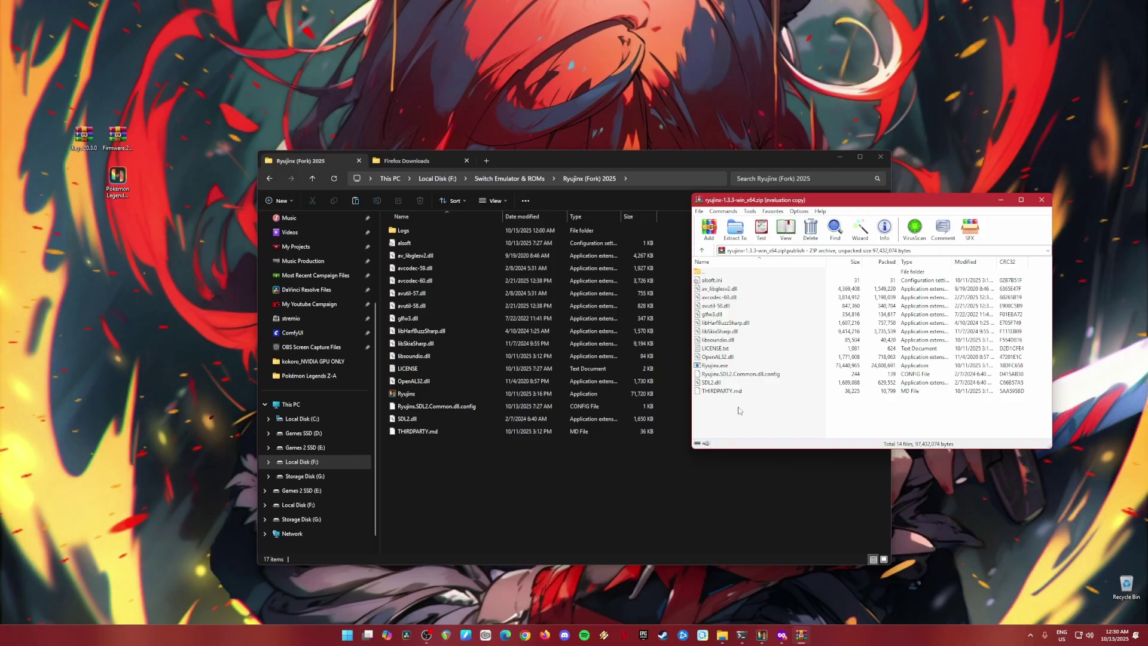
pyautogui.moveTo(754, 413); pyautogui.dragTo(721, 283)
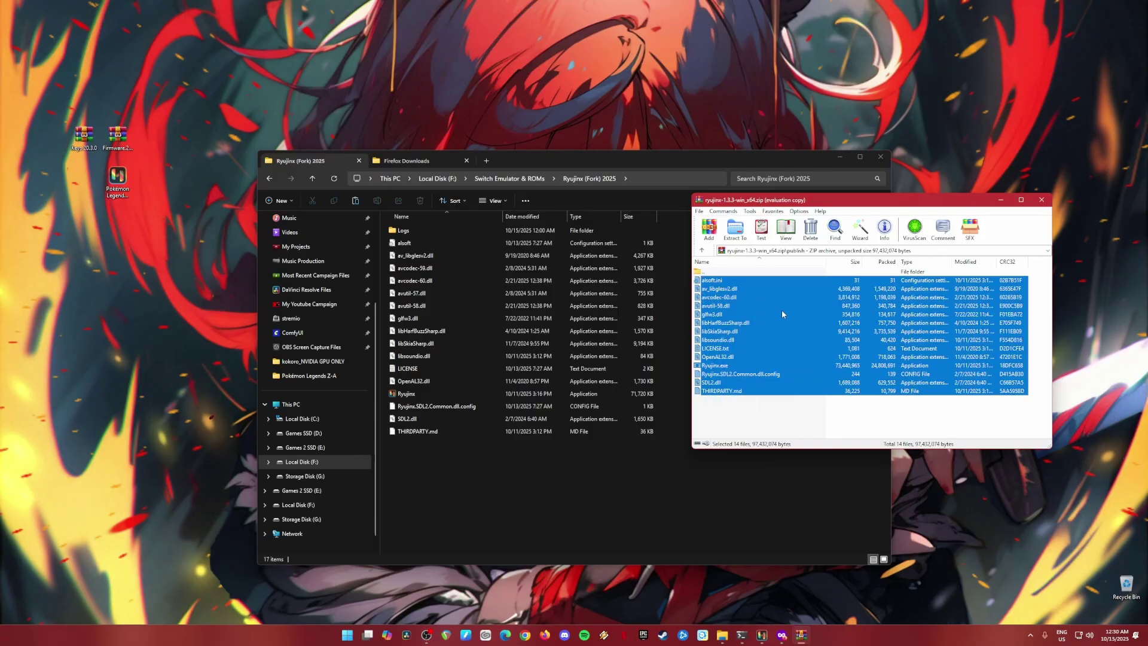
pyautogui.moveTo(781, 314); pyautogui.dragTo(815, 331)
pyautogui.click(1042, 200)
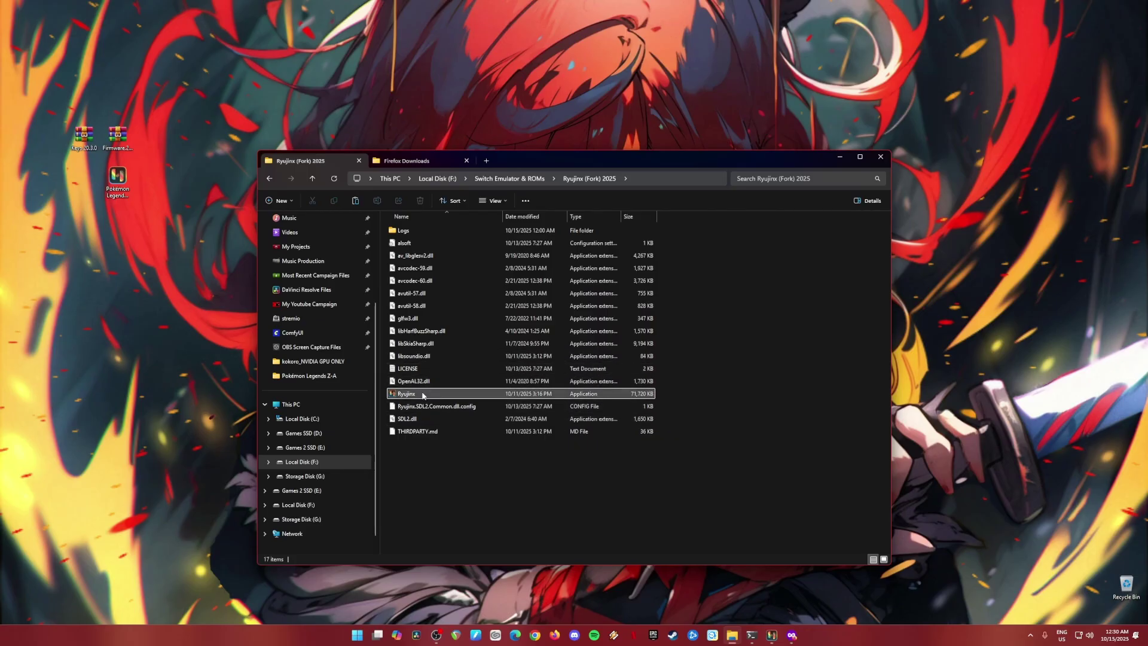
# - Locate the Ryujinx application in the Ryujinx (Fork) 2025 folder and switch to the running Ryujinx window
pyautogui.click(402, 396)
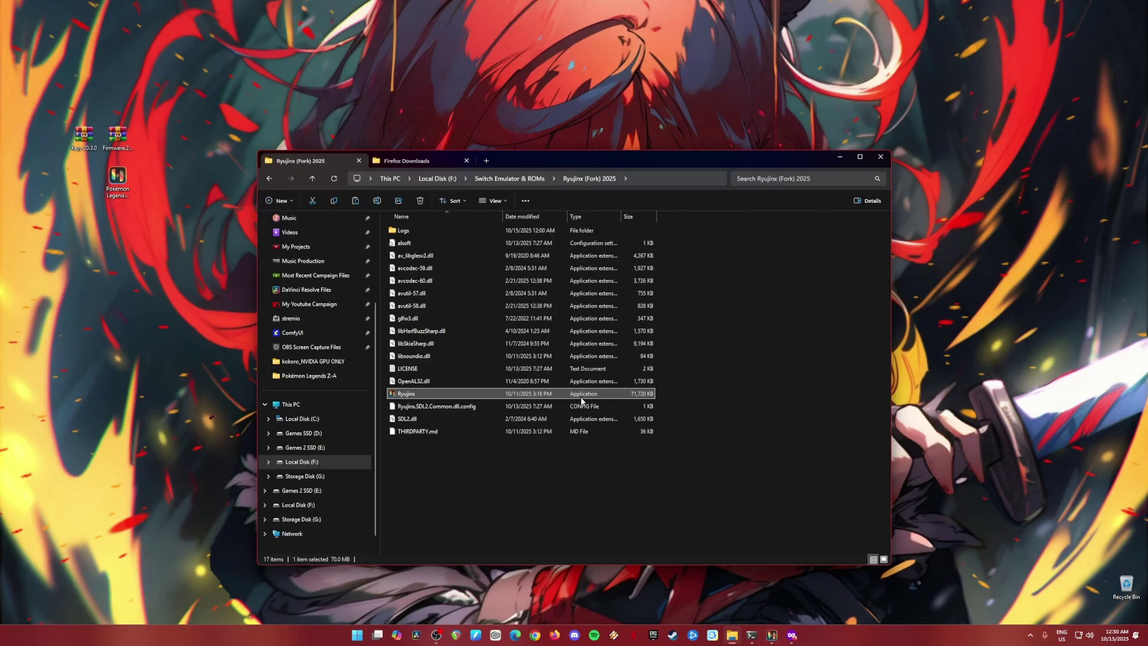
pyautogui.click(838, 158)
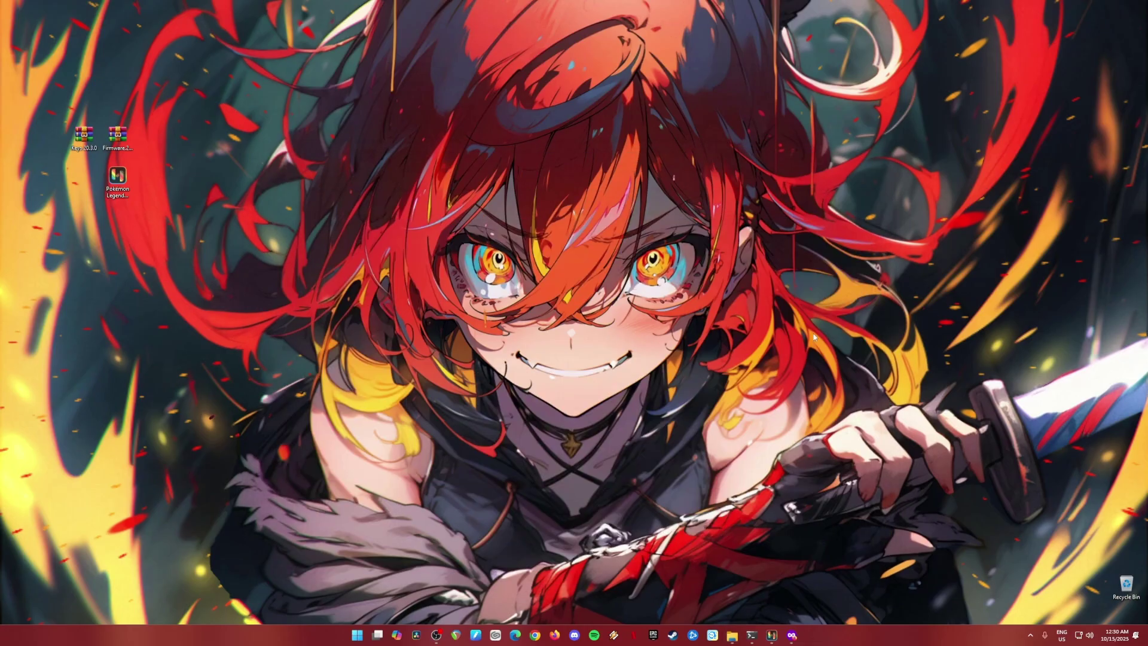
pyautogui.click(771, 635)
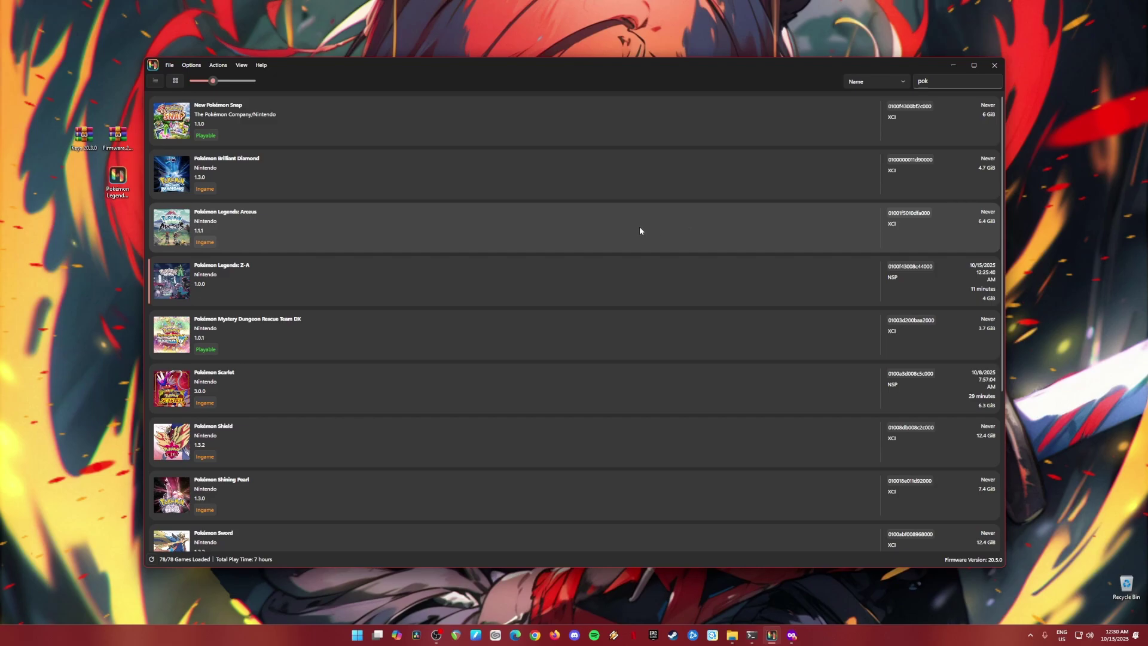
# - Identify the keys archive, firmware archive and Pokémon Legends Z-A.nsp file on the desktop, and return to the Ryujinx game list
pyautogui.moveTo(57, 102); pyautogui.dragTo(137, 159)
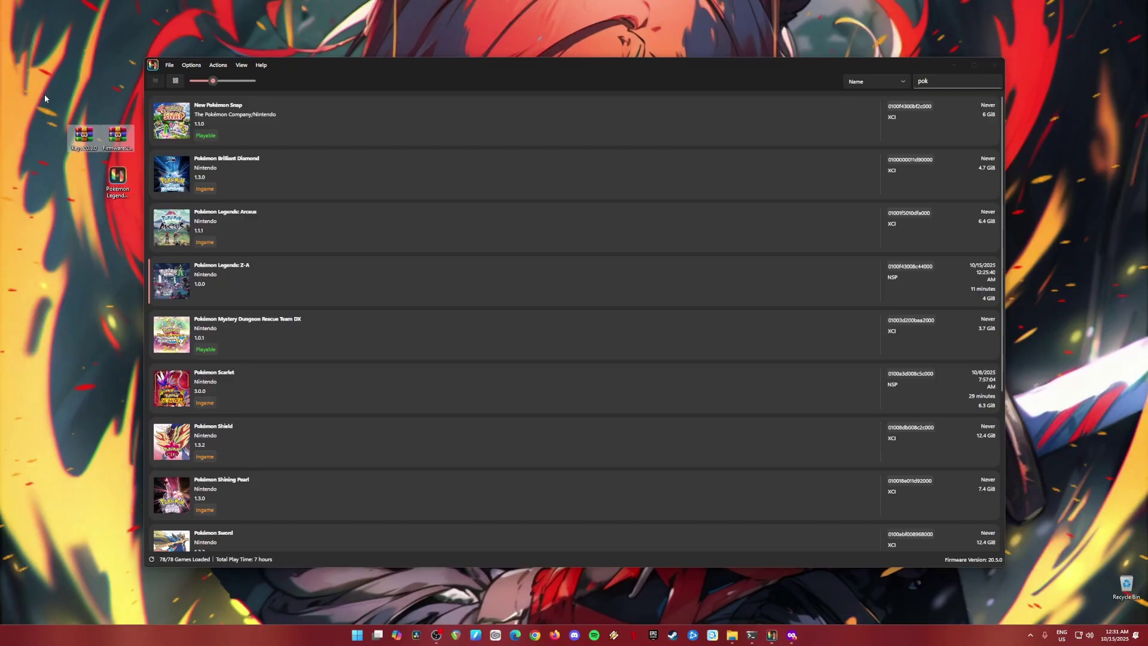
pyautogui.moveTo(48, 102); pyautogui.dragTo(128, 143)
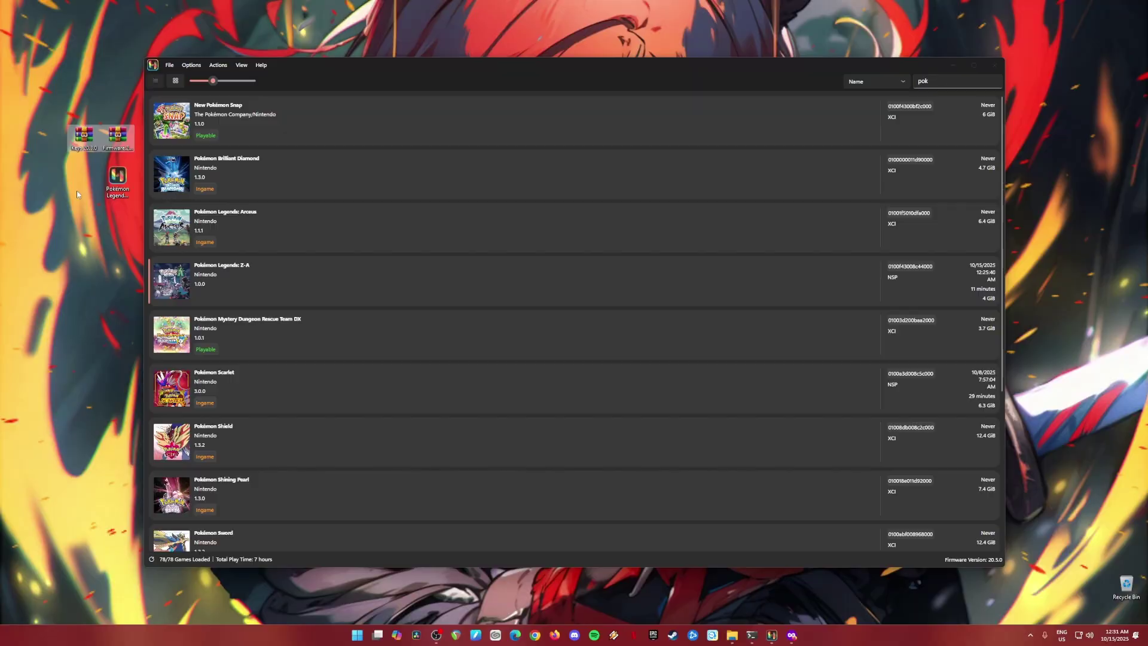
pyautogui.click(117, 181)
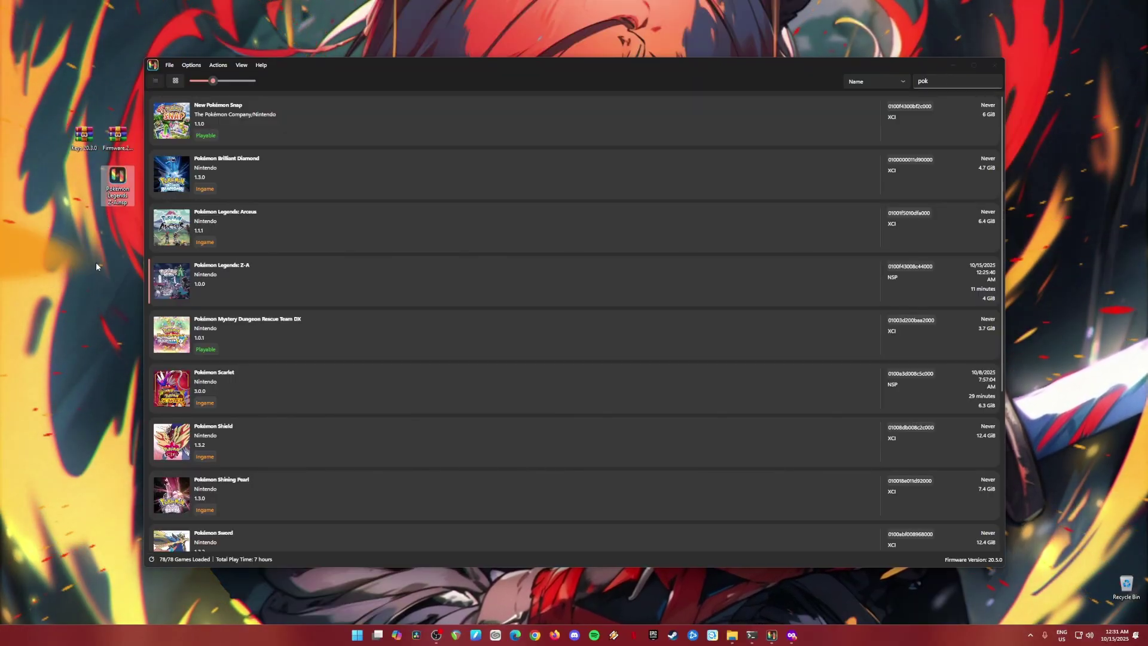
pyautogui.moveTo(33, 105); pyautogui.dragTo(133, 250)
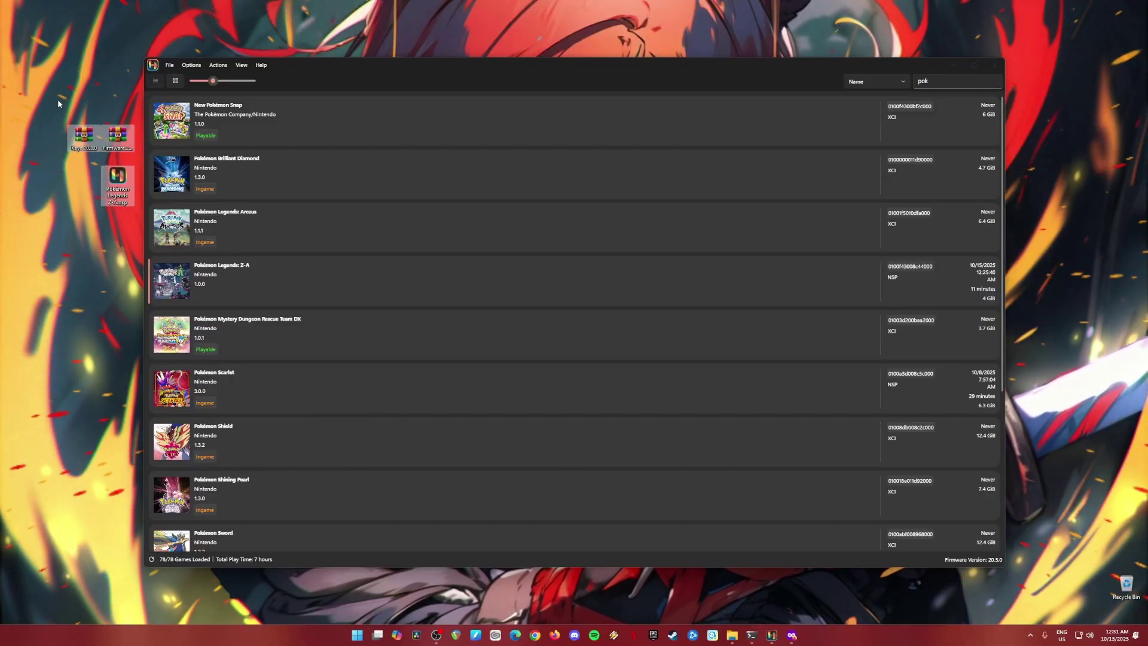
pyautogui.moveTo(58, 100); pyautogui.dragTo(131, 148)
pyautogui.click(117, 182)
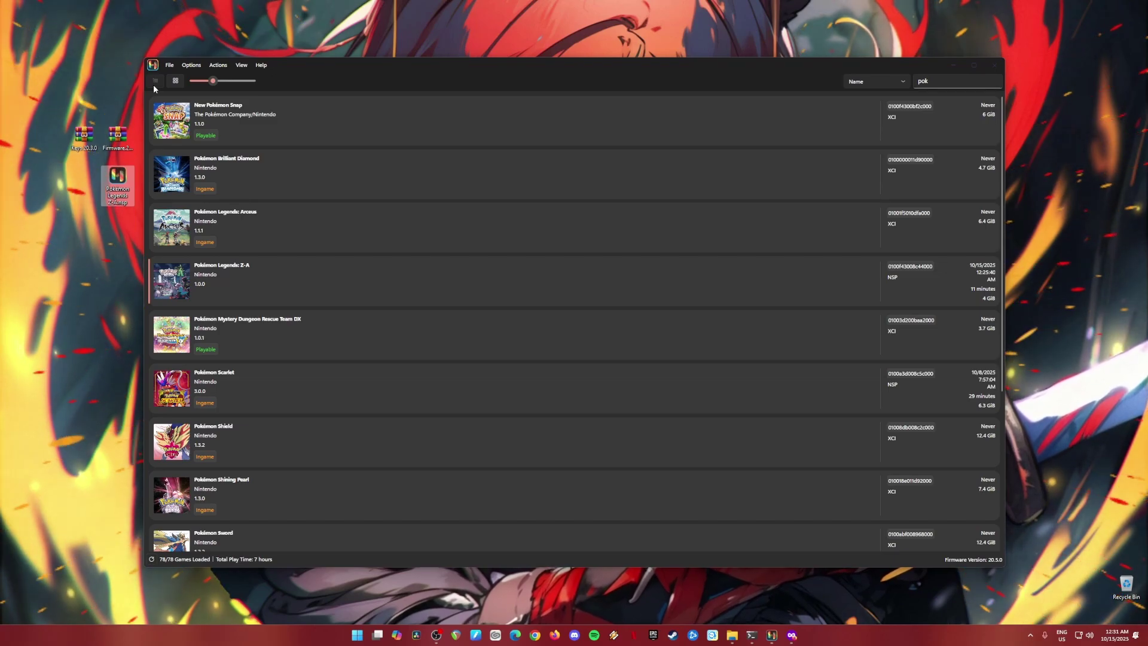
pyautogui.click(953, 67)
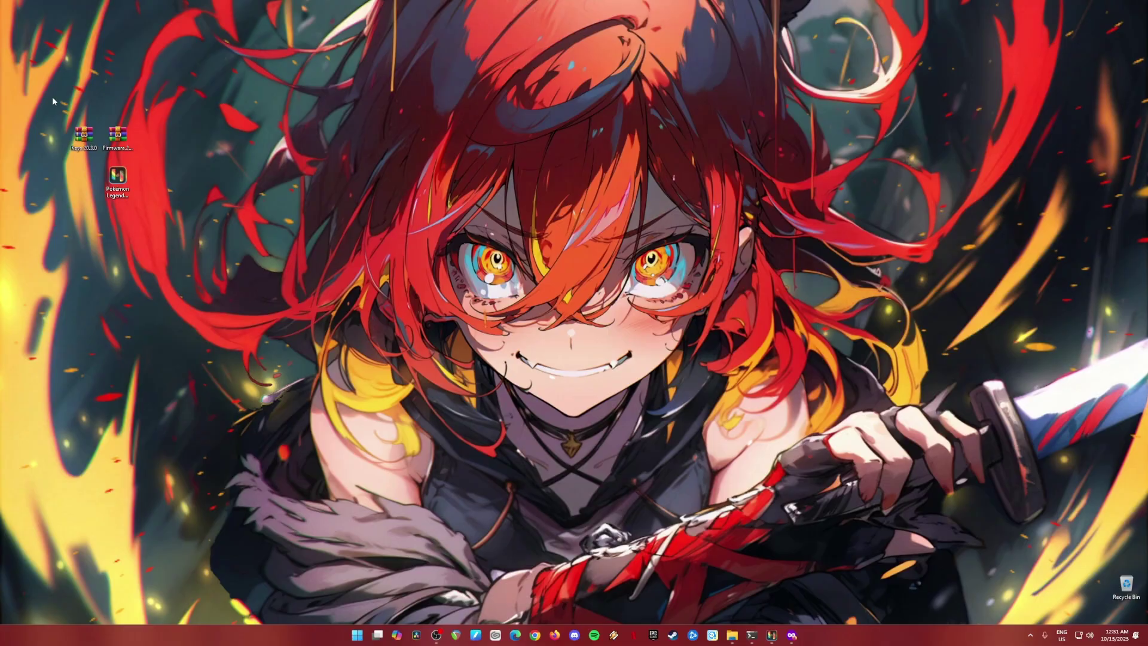
pyautogui.moveTo(50, 105); pyautogui.dragTo(311, 260)
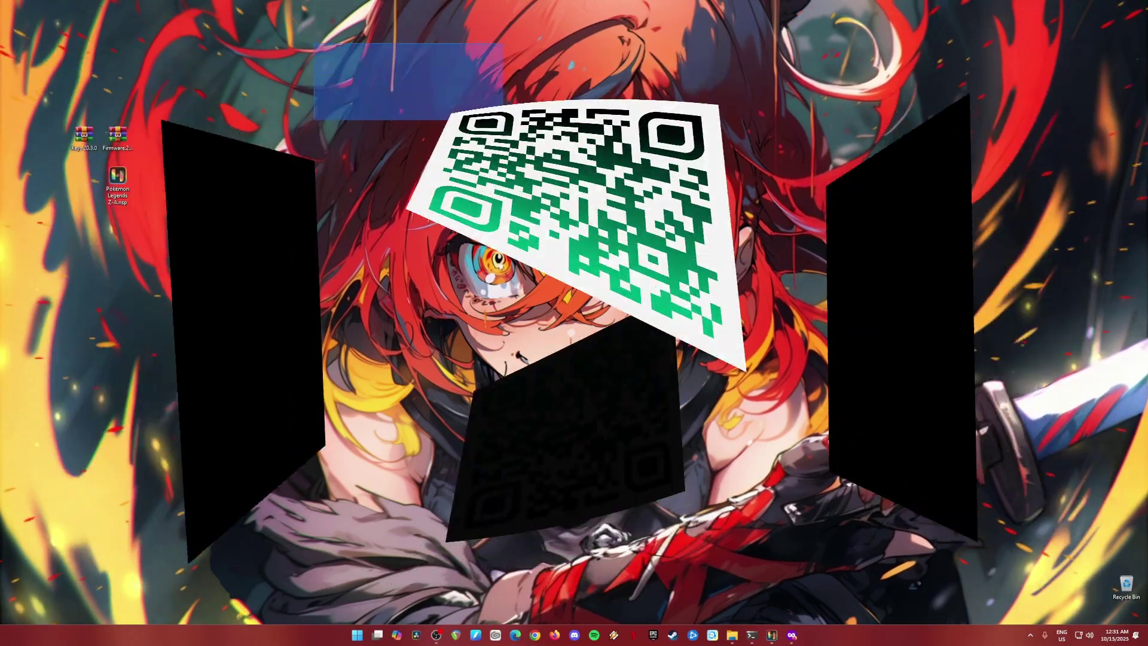
pyautogui.moveTo(503, 119); pyautogui.dragTo(845, 599)
pyautogui.moveTo(50, 94); pyautogui.dragTo(184, 254)
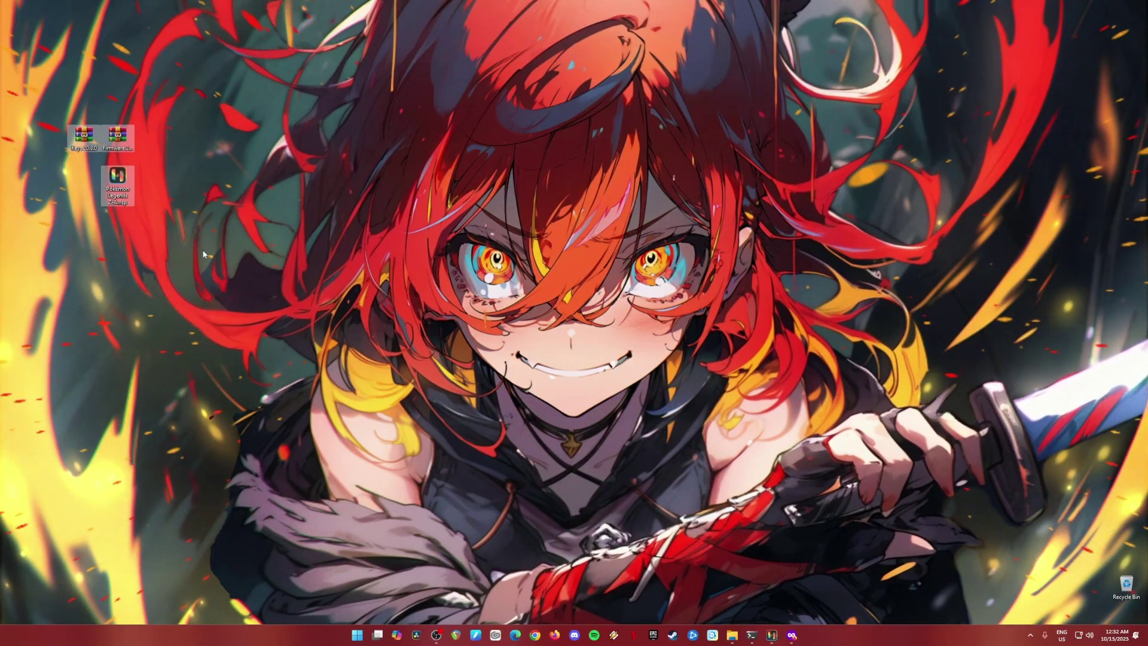
pyautogui.click(770, 637)
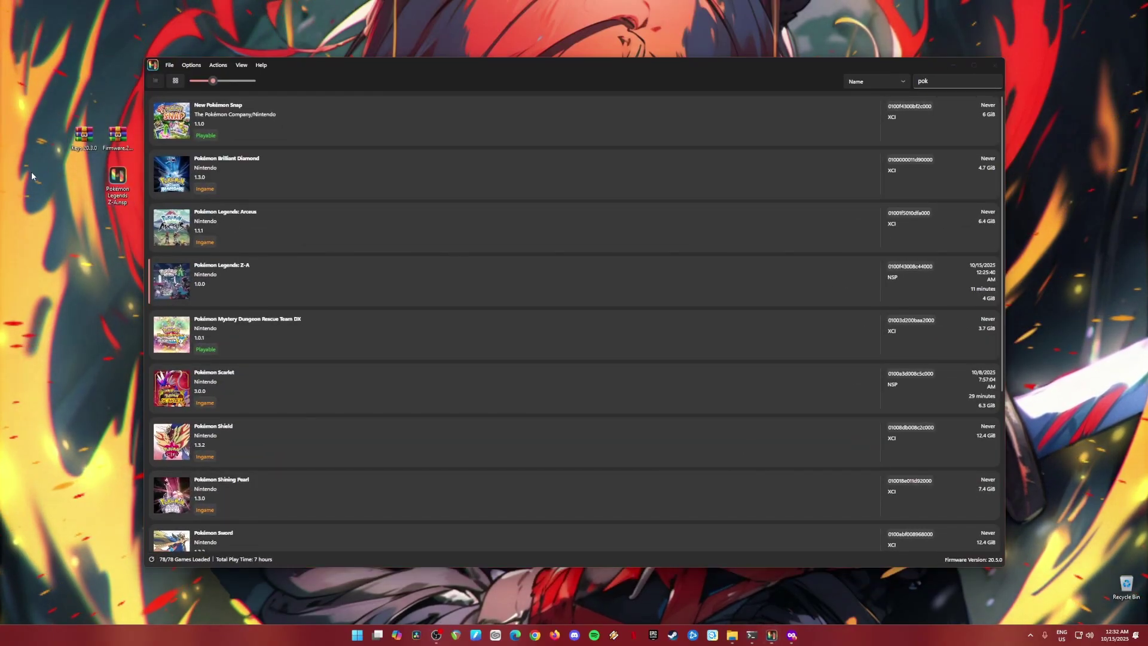
# - Open the Keys 20.3.0 archive from the desktop and go into its Keys 20.3.0 folder
pyautogui.doubleClick(82, 141)
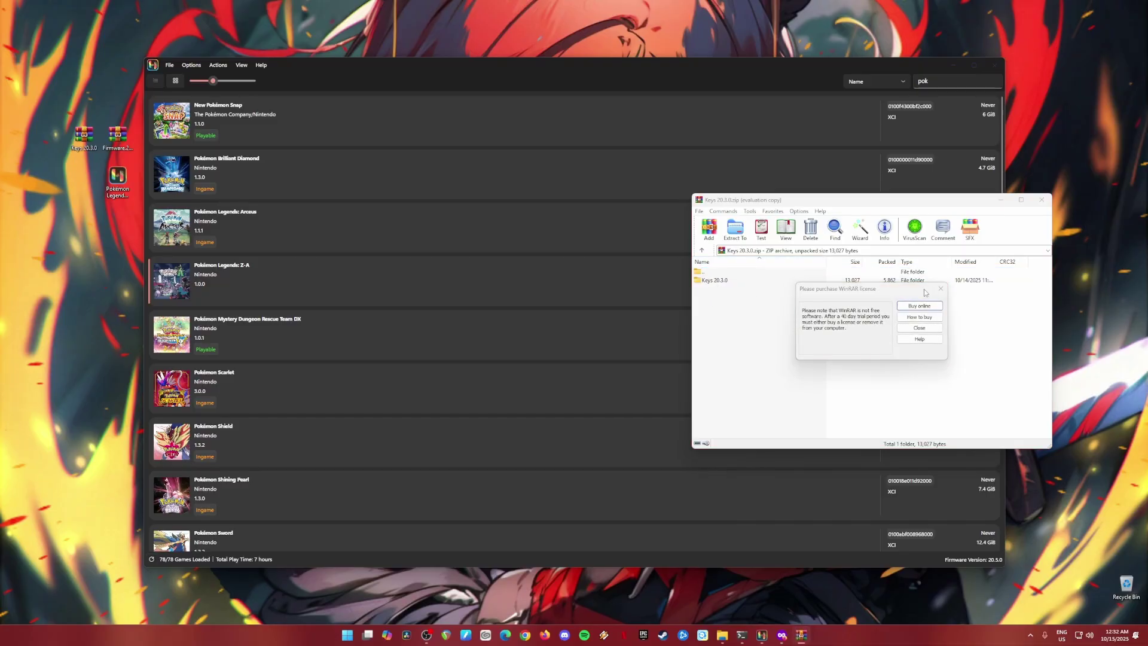
pyautogui.press('Escape')
pyautogui.doubleClick(720, 281)
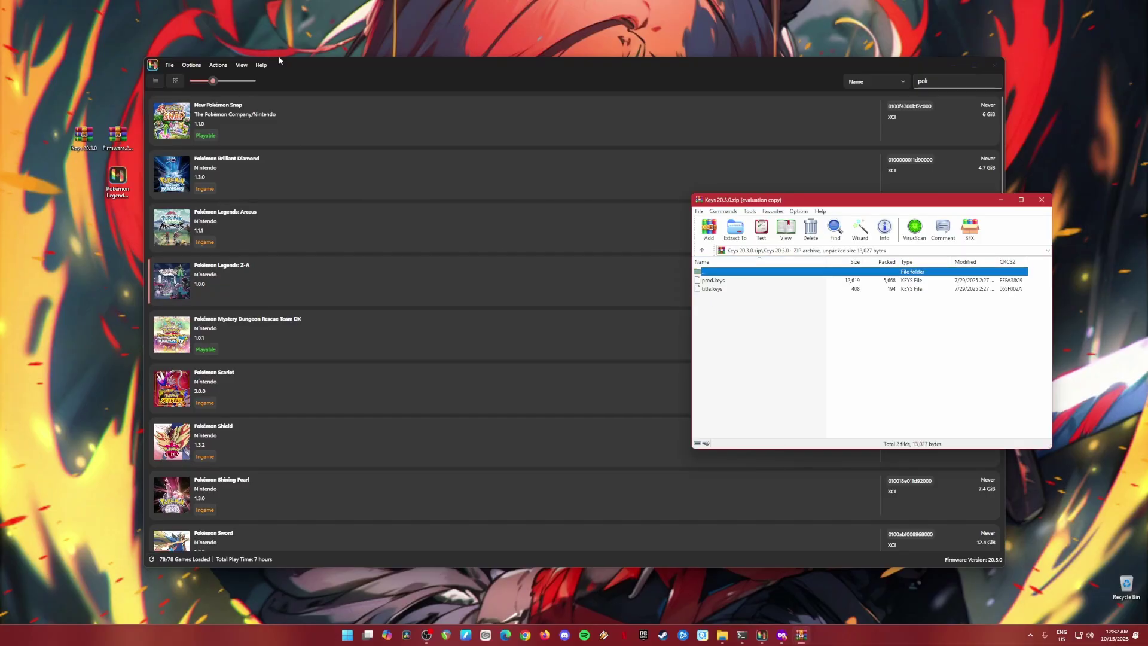
# - Start installing keys from a .KEYS file in Ryujinx and browse to the keys folder inside Latest Keys & Firmware
pyautogui.click(214, 68)
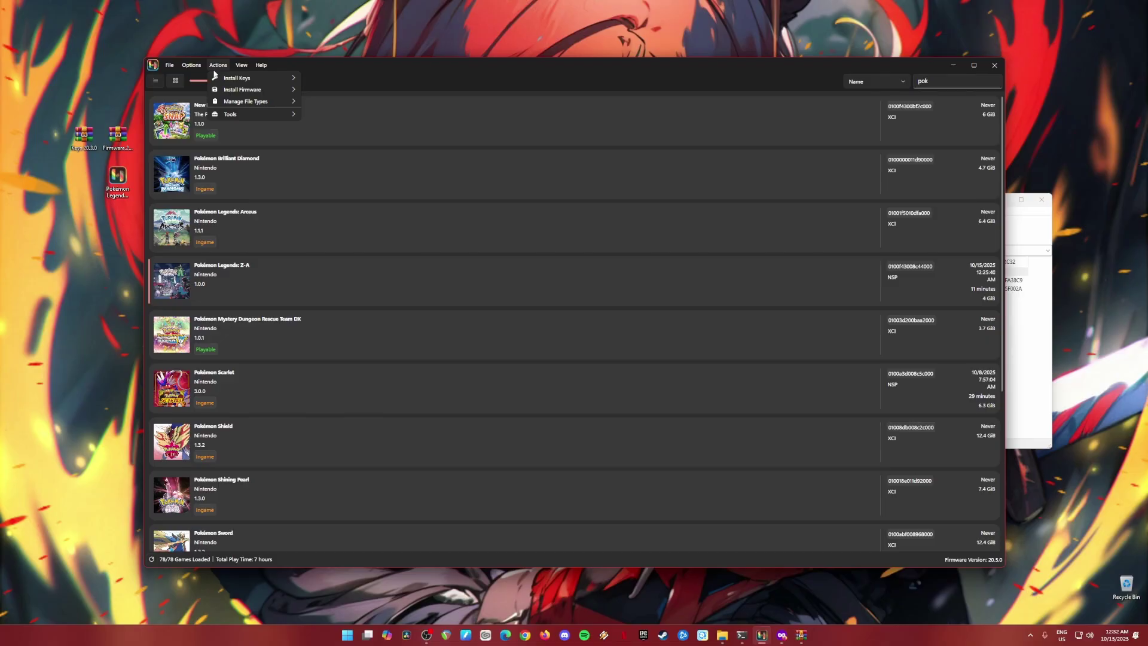
pyautogui.moveTo(272, 78)
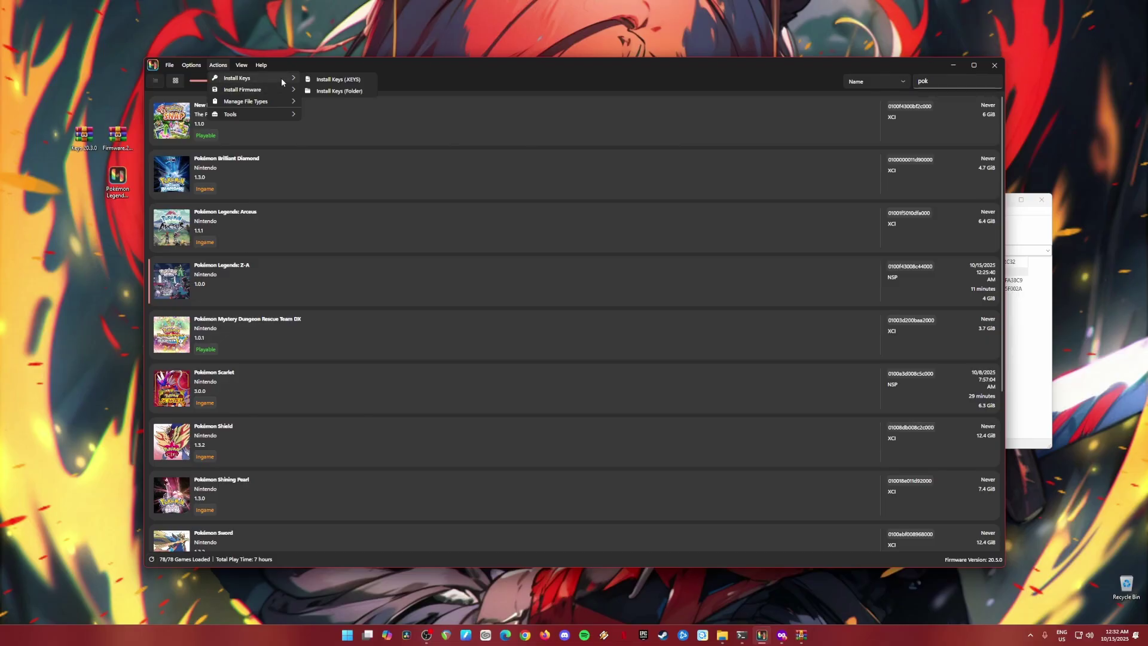
pyautogui.click(328, 79)
pyautogui.click(301, 129)
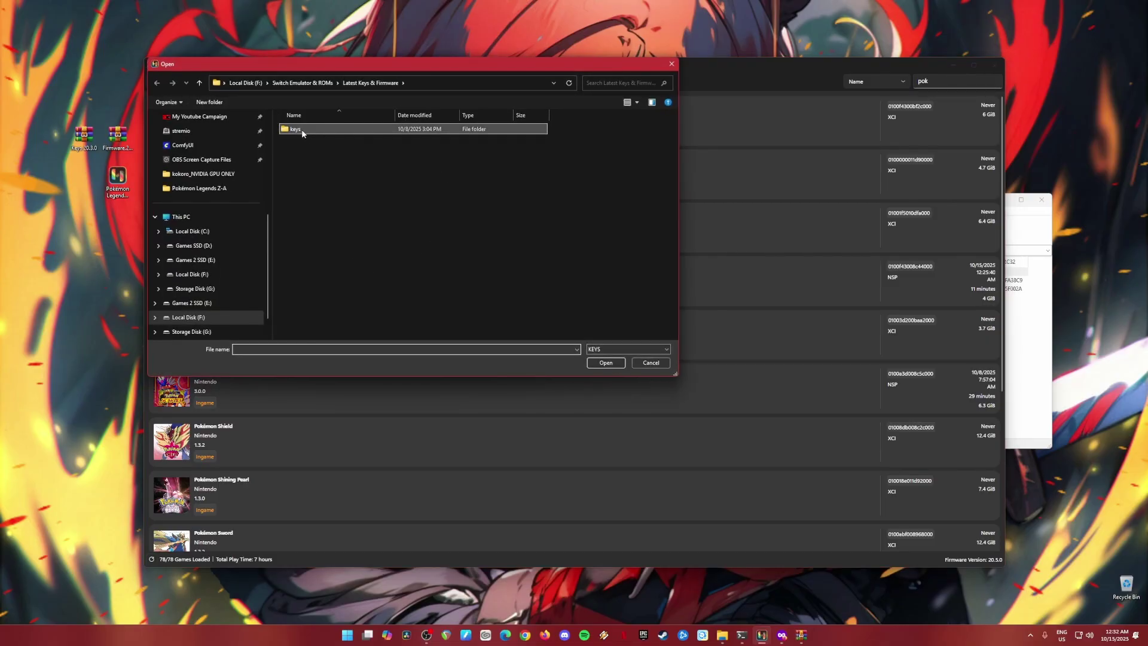
pyautogui.doubleClick(392, 130)
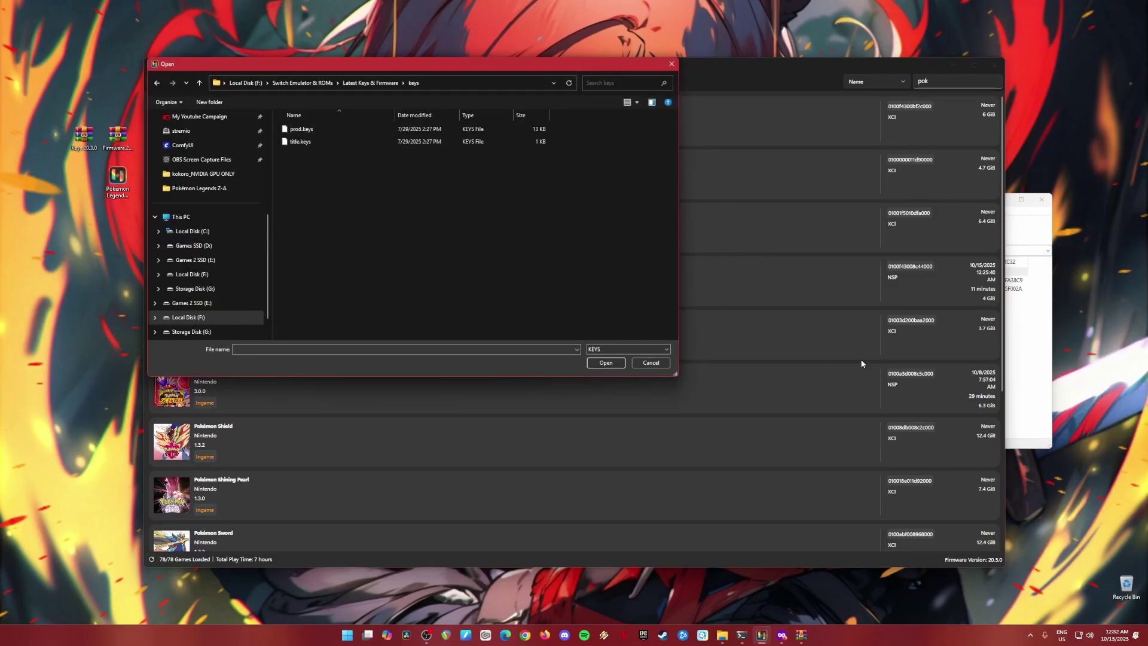
# - Move prod.keys and title.keys from the archive into the keys folder, replacing the existing files, and close the archive
pyautogui.click(1009, 372)
pyautogui.moveTo(728, 315); pyautogui.dragTo(713, 283)
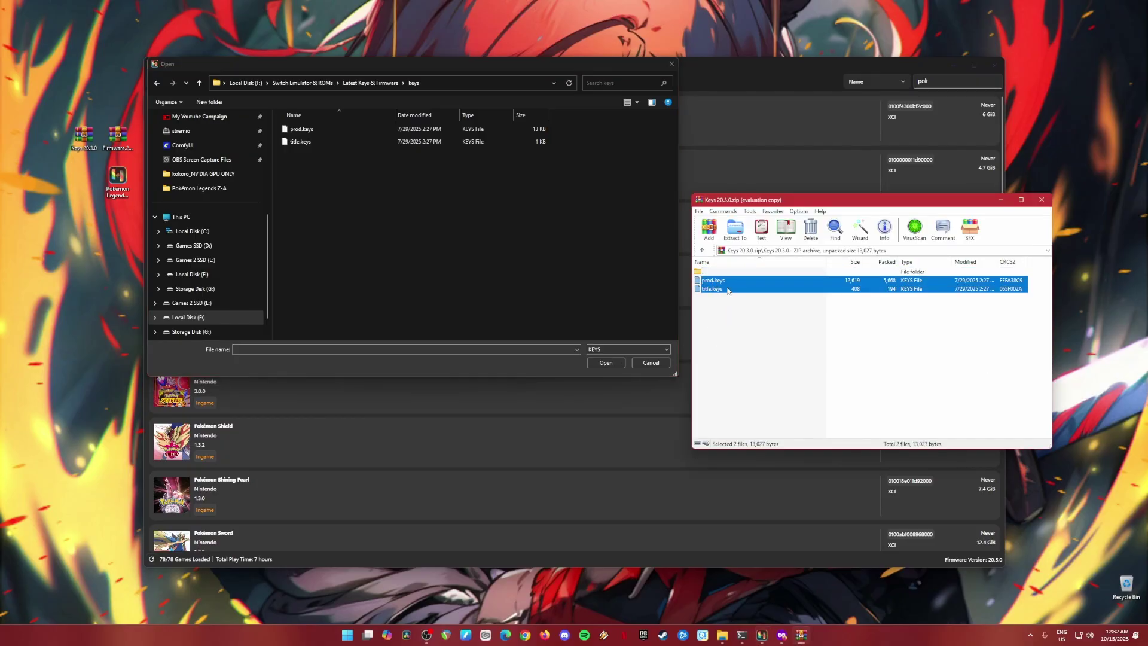
pyautogui.moveTo(363, 173); pyautogui.dragTo(365, 176)
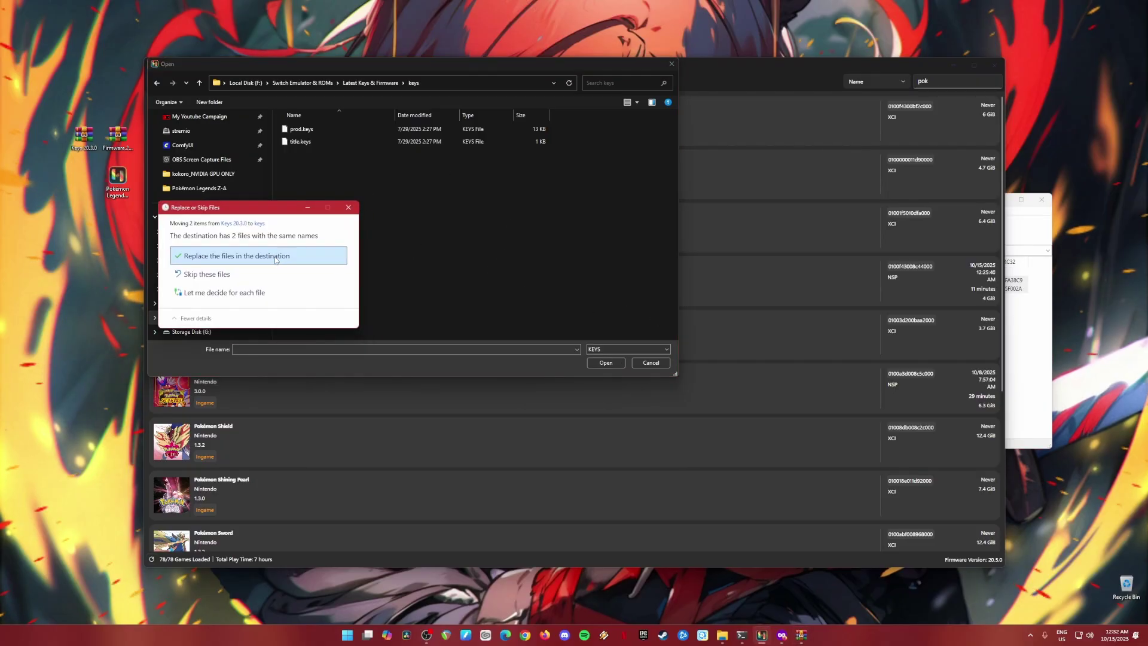
pyautogui.click(276, 257)
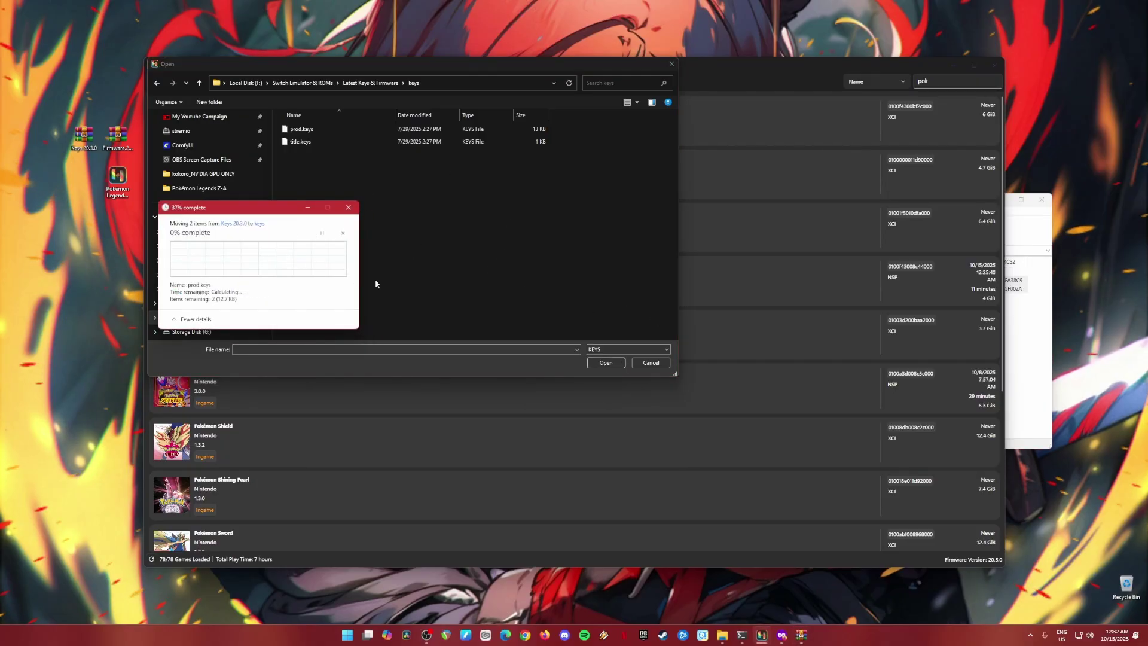
pyautogui.click(1031, 346)
pyautogui.click(1042, 201)
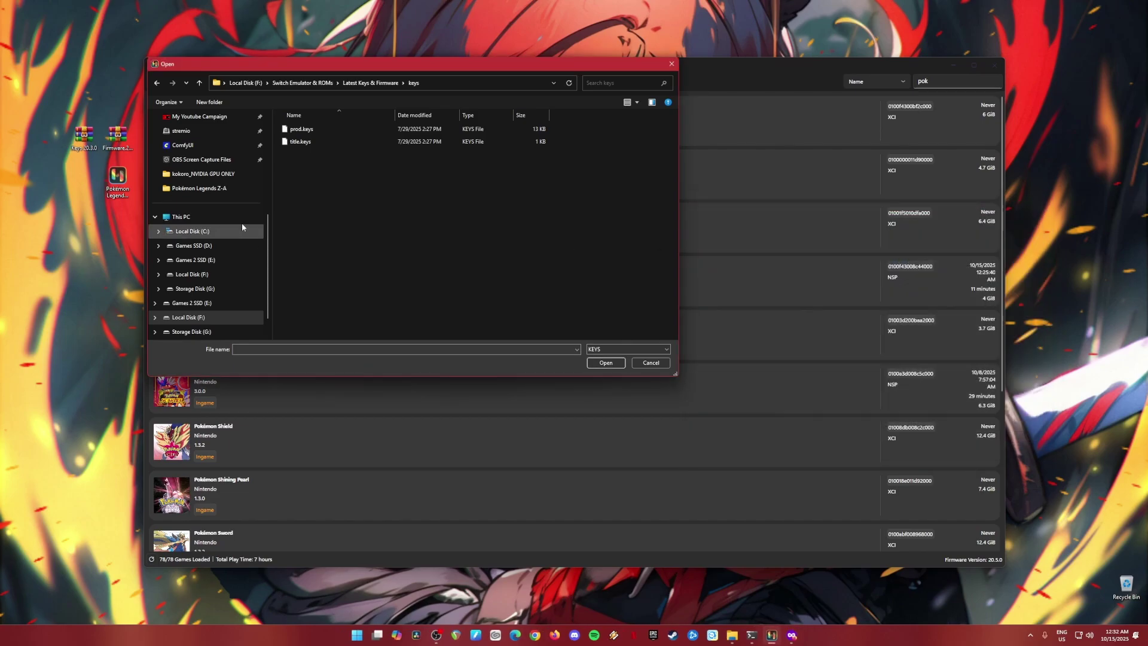
# - Install the prod.keys file into Ryujinx and acknowledge the installation
pyautogui.click(295, 130)
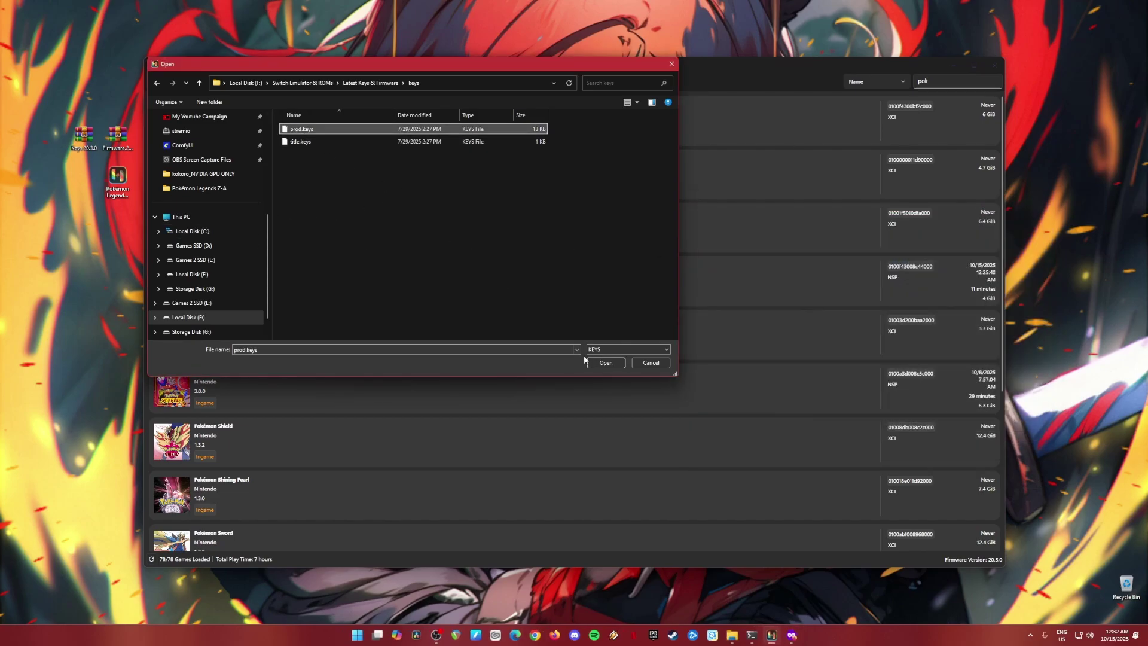
pyautogui.click(610, 366)
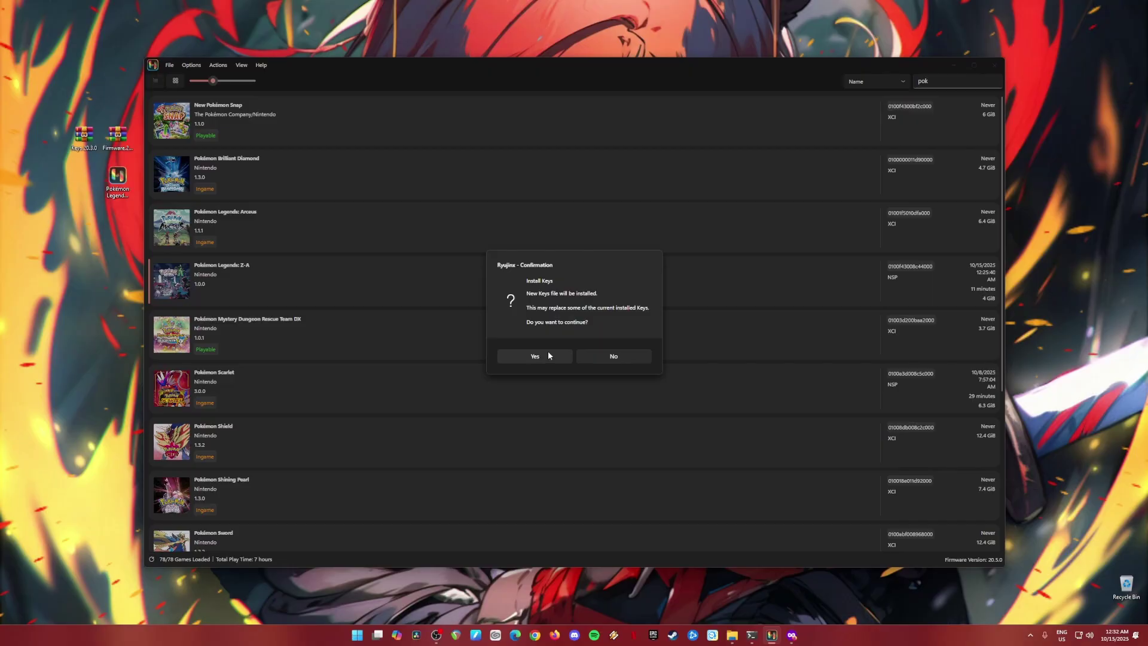
pyautogui.click(546, 357)
pyautogui.click(597, 351)
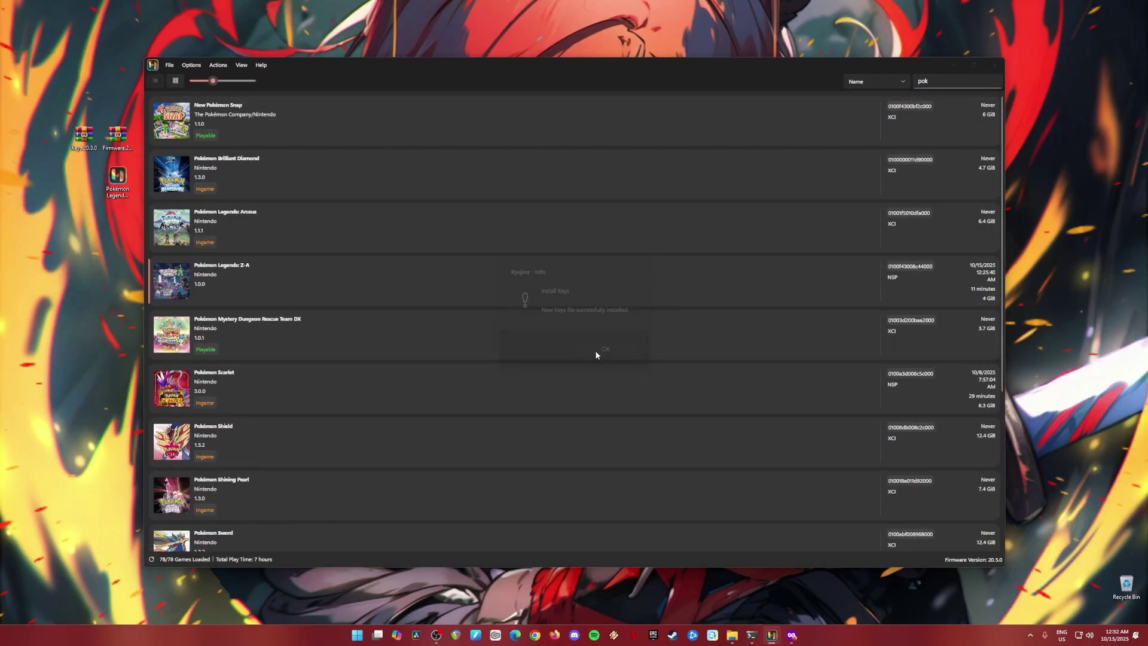
# - Install the title.keys file from the same keys folder into Ryujinx
pyautogui.click(217, 66)
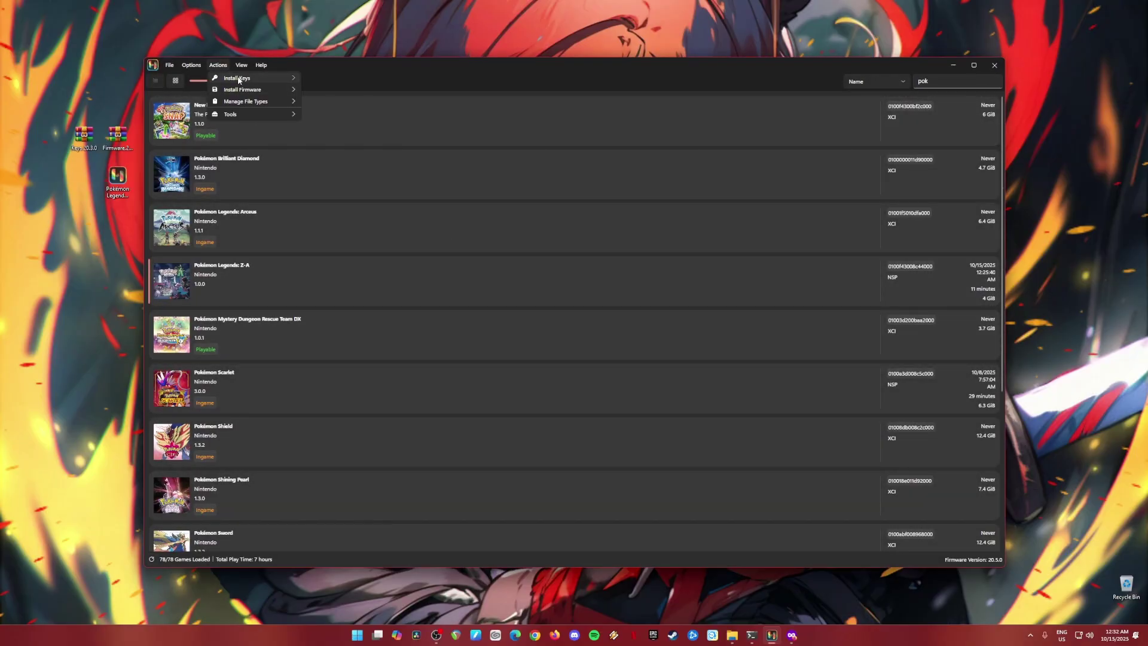
pyautogui.moveTo(238, 79)
pyautogui.click(320, 80)
pyautogui.click(310, 142)
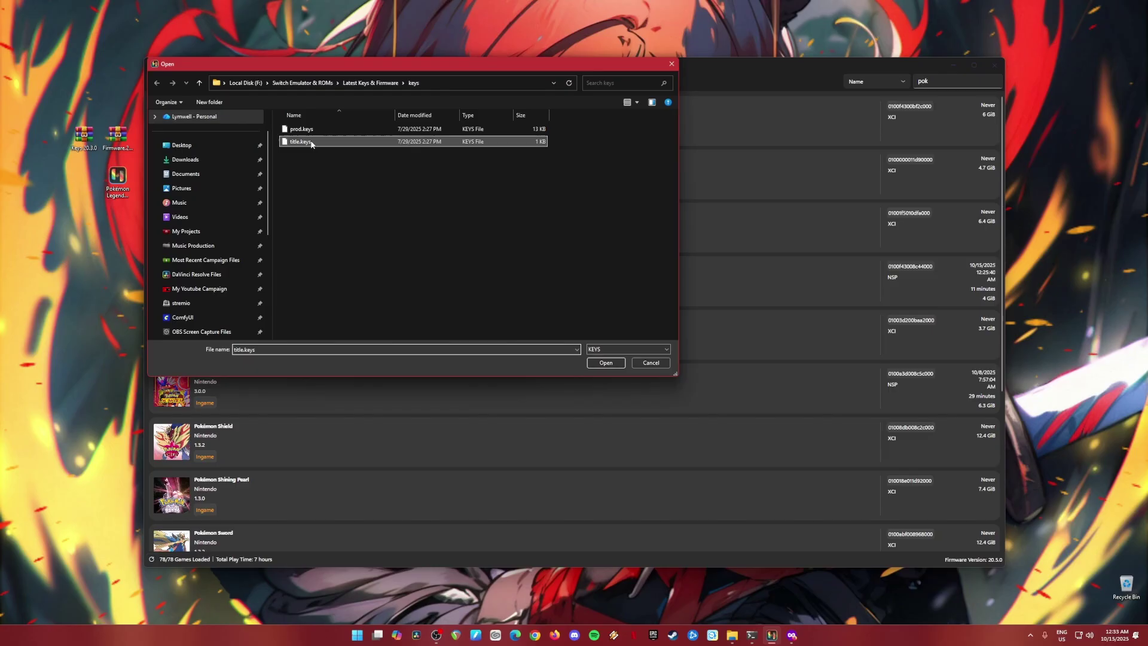
pyautogui.click(606, 363)
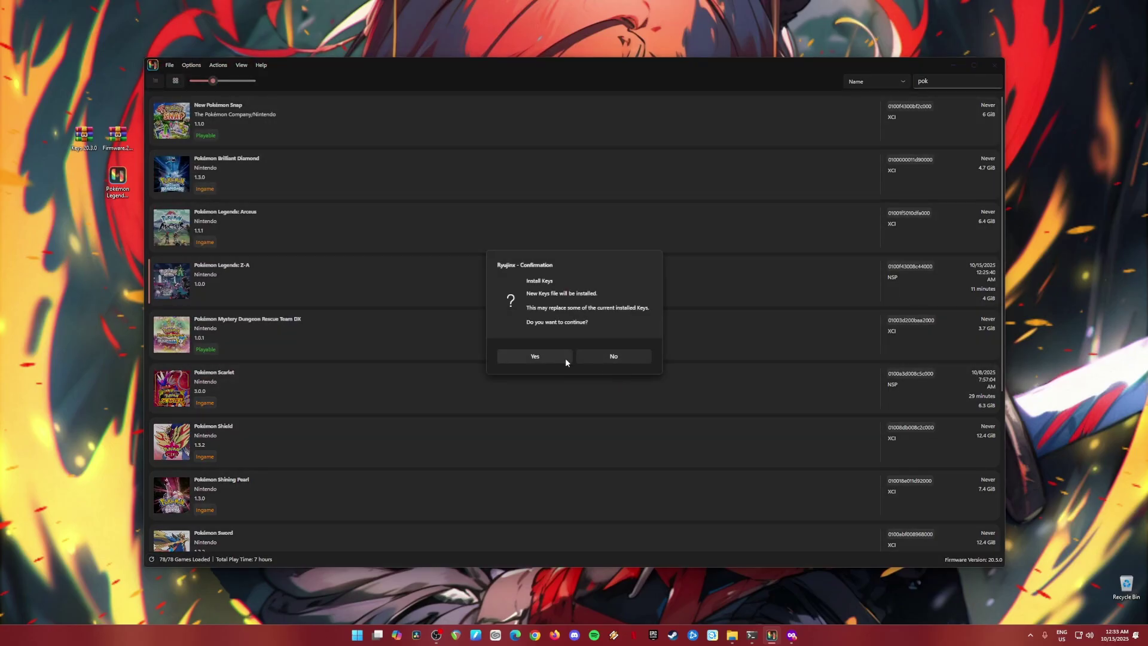
pyautogui.click(565, 358)
pyautogui.click(604, 349)
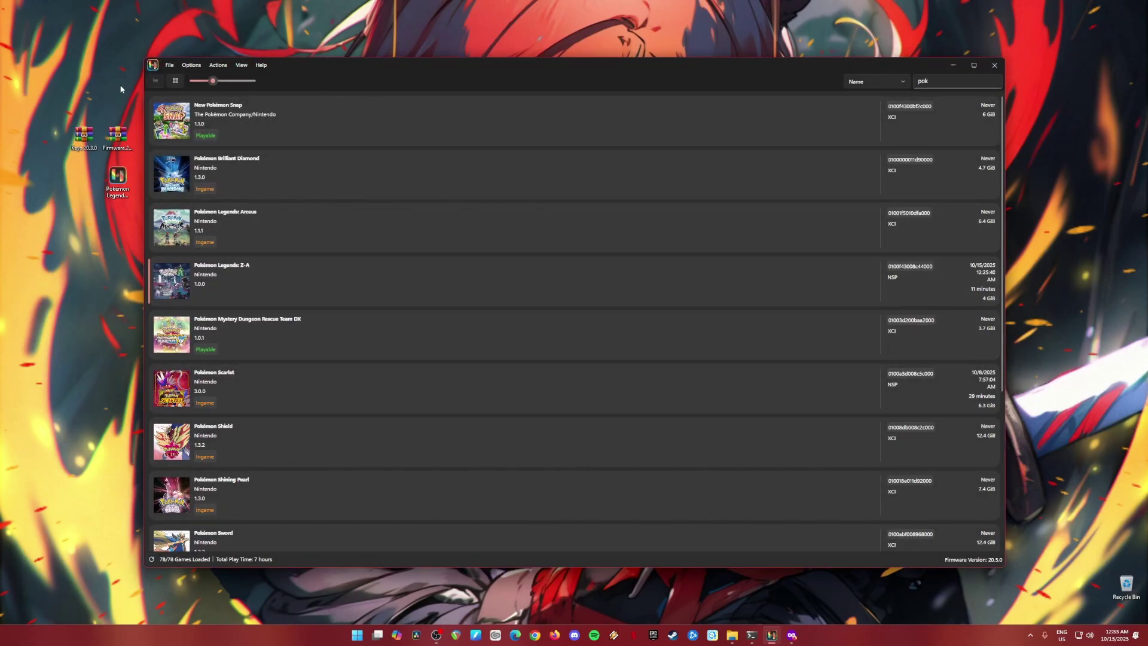
# - Install the system firmware from the Firmware.20.5.0 ZIP archive in the Latest Keys & Firmware folder
pyautogui.click(217, 64)
pyautogui.moveTo(285, 92)
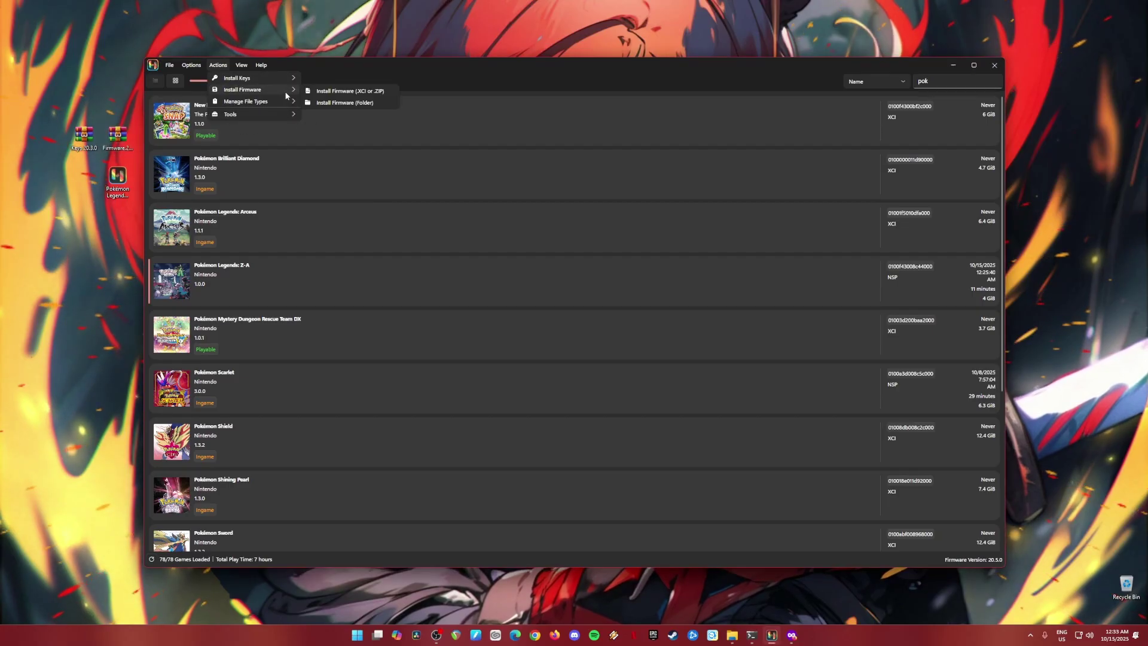
pyautogui.click(353, 91)
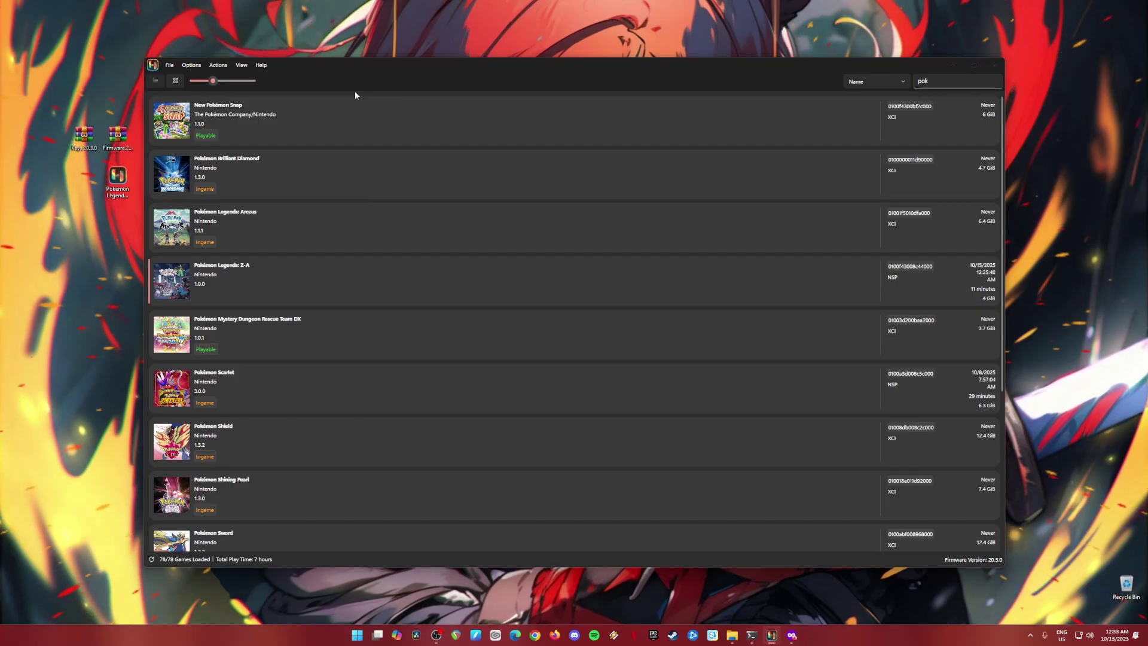
pyautogui.click(367, 88)
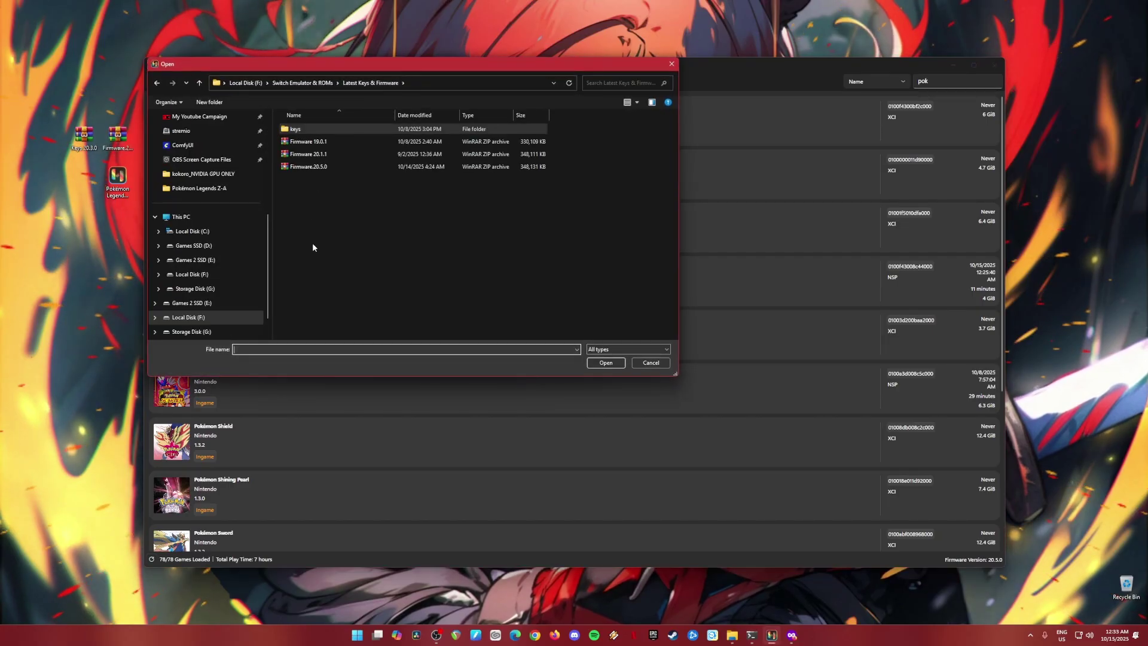
pyautogui.click(314, 170)
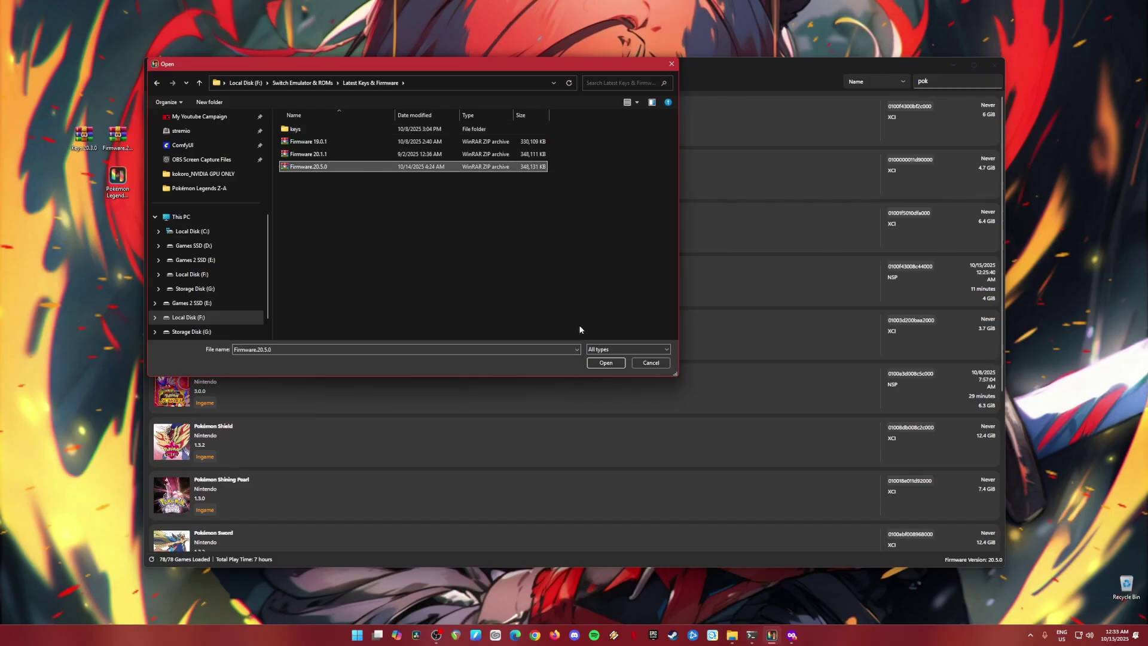
pyautogui.click(604, 363)
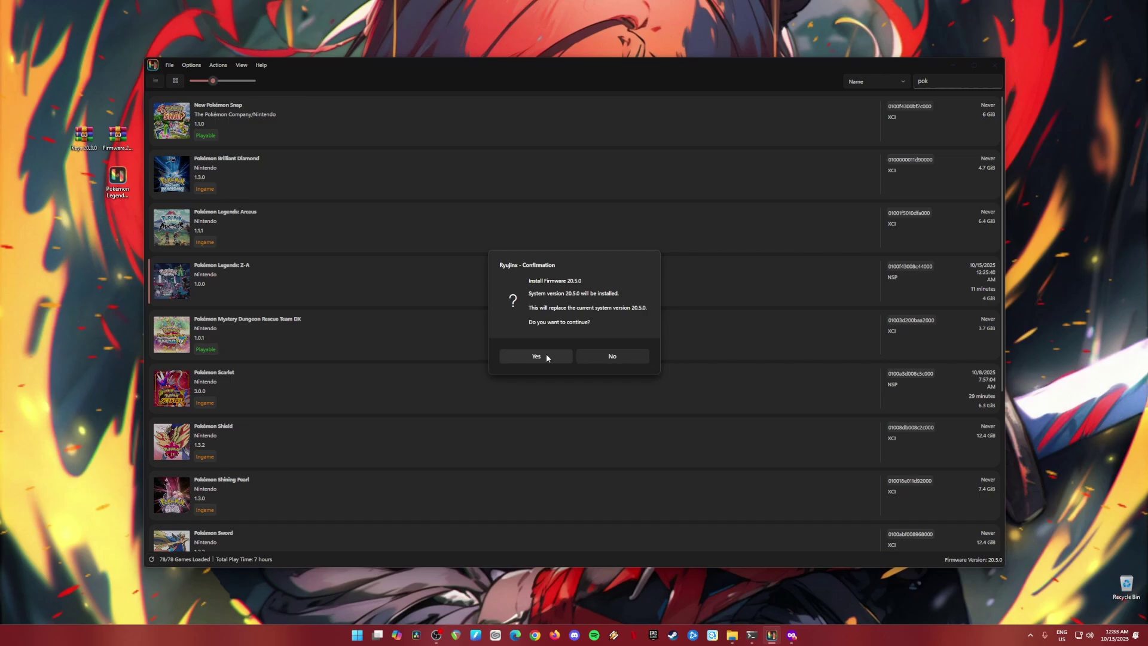
pyautogui.click(536, 356)
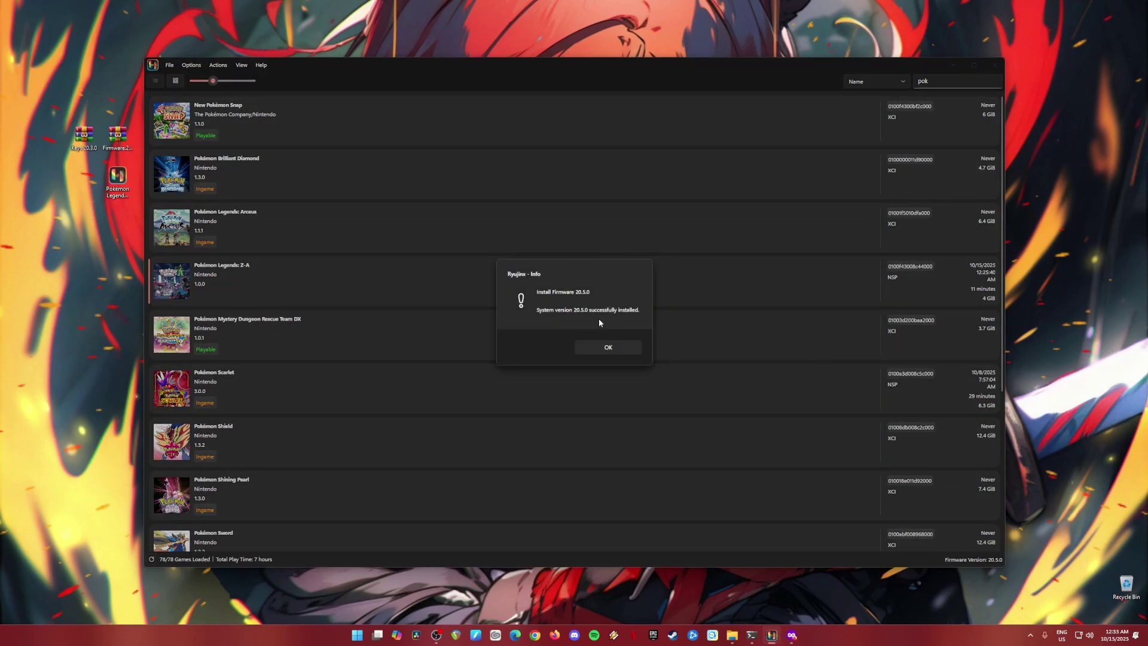
pyautogui.click(604, 349)
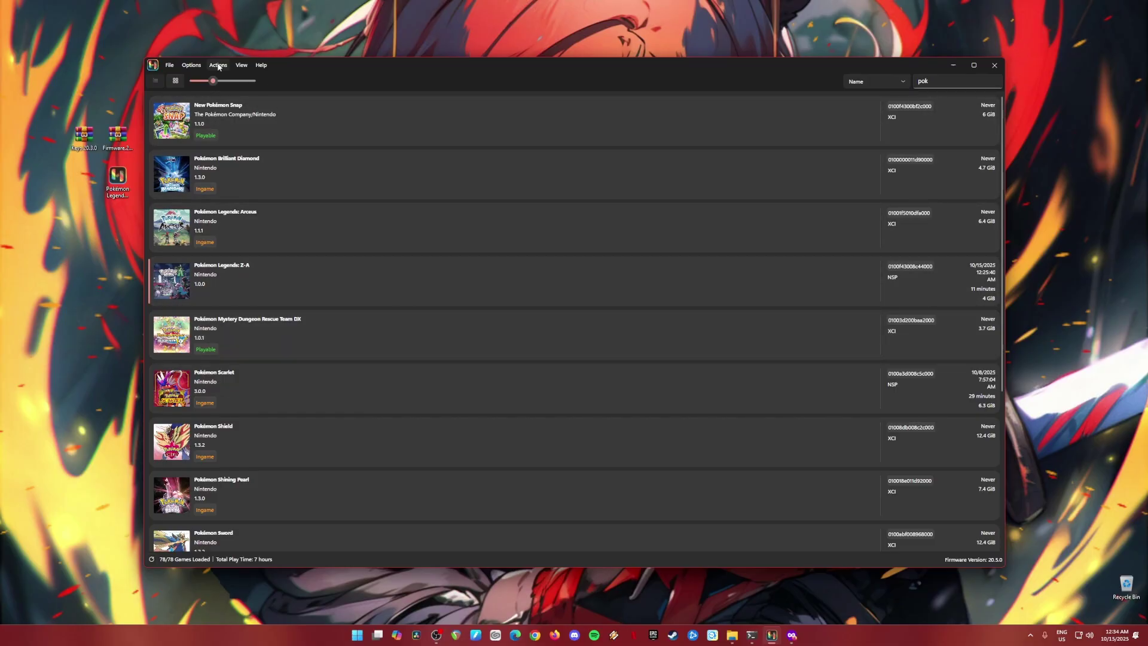
# - Open the emulator settings and review the game directories, controller input, system and CPU options
pyautogui.click(189, 65)
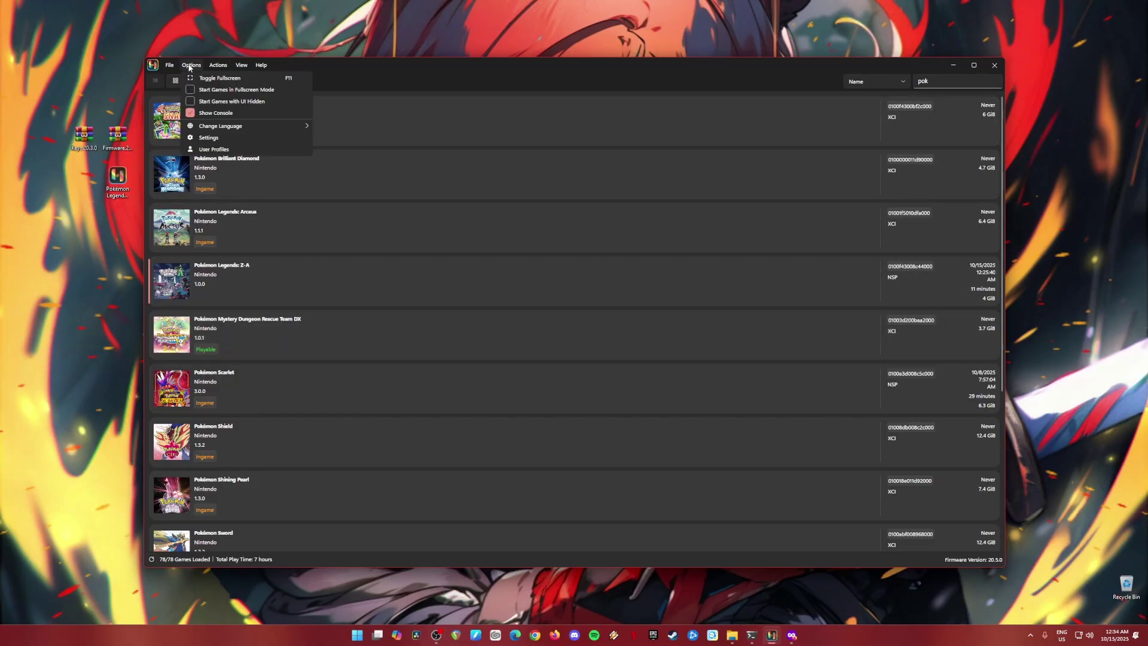
pyautogui.click(210, 137)
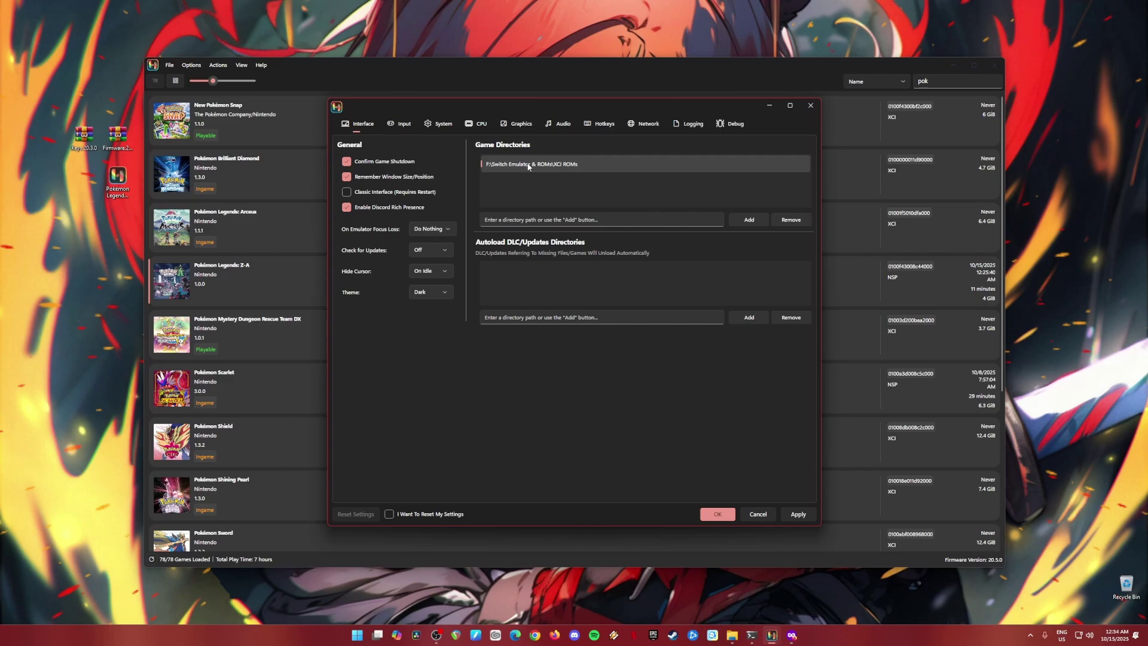
pyautogui.click(403, 125)
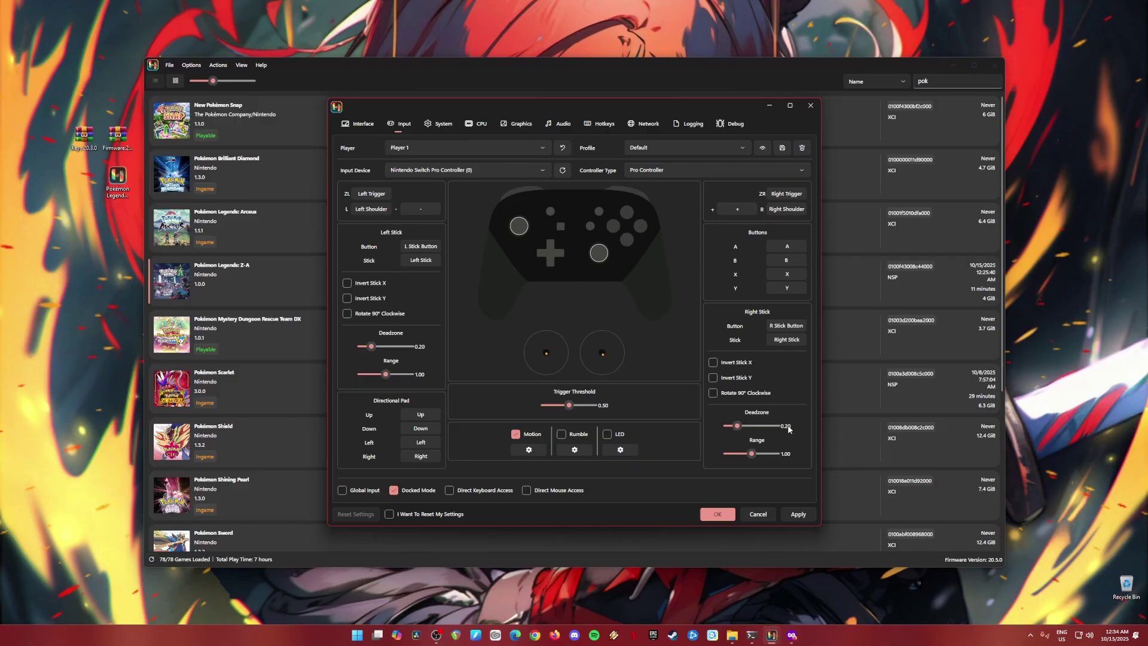
pyautogui.click(436, 125)
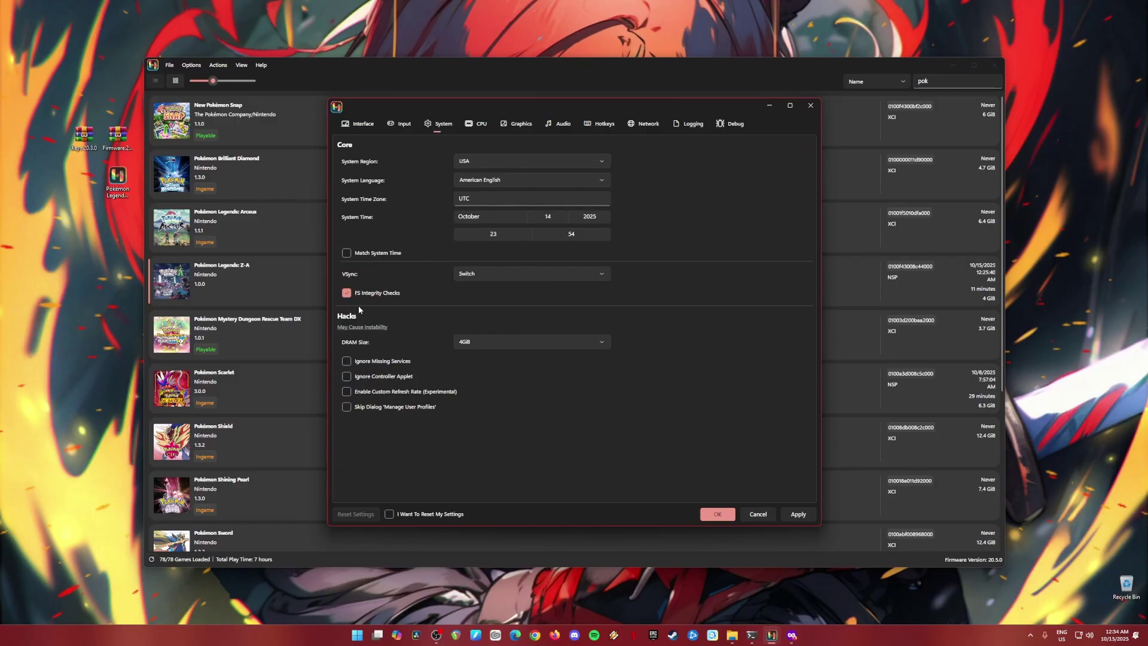
pyautogui.moveTo(394, 297)
pyautogui.click(478, 125)
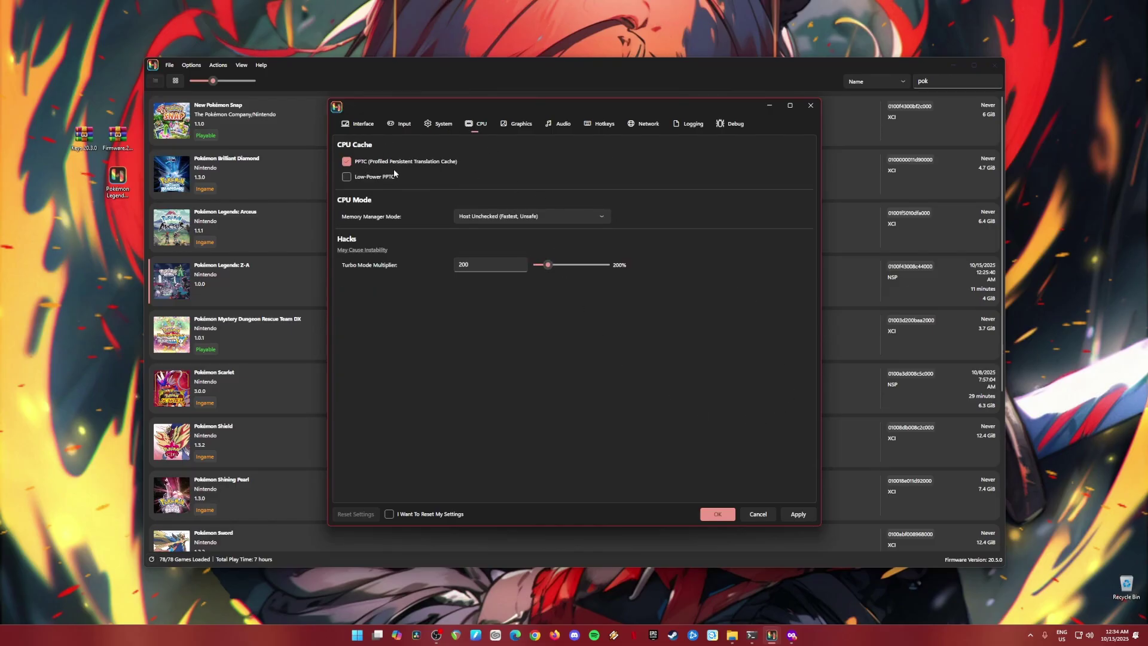
# - Review the graphics backend and preferred GPU choices in the emulator's graphics settings
pyautogui.click(518, 124)
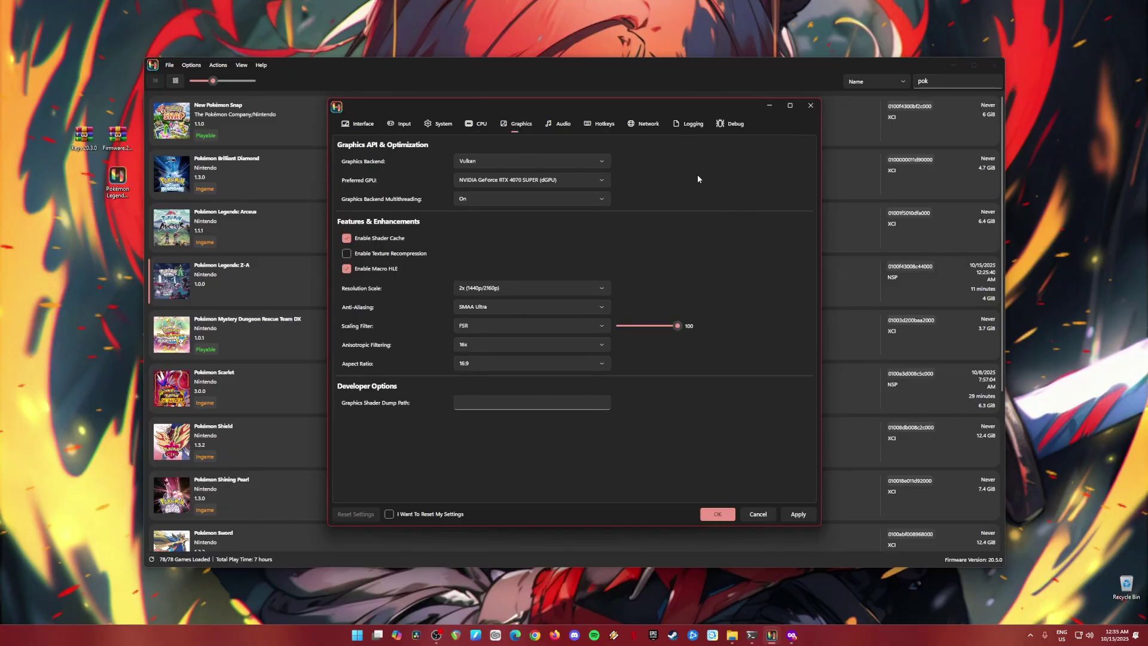
pyautogui.click(595, 164)
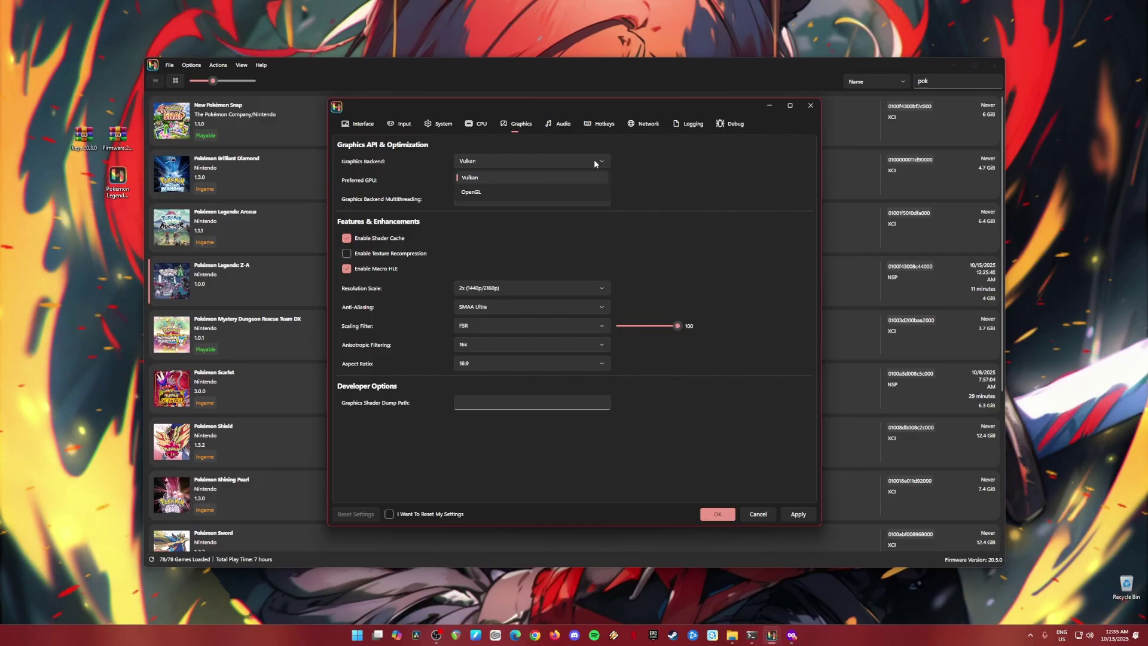
pyautogui.click(594, 160)
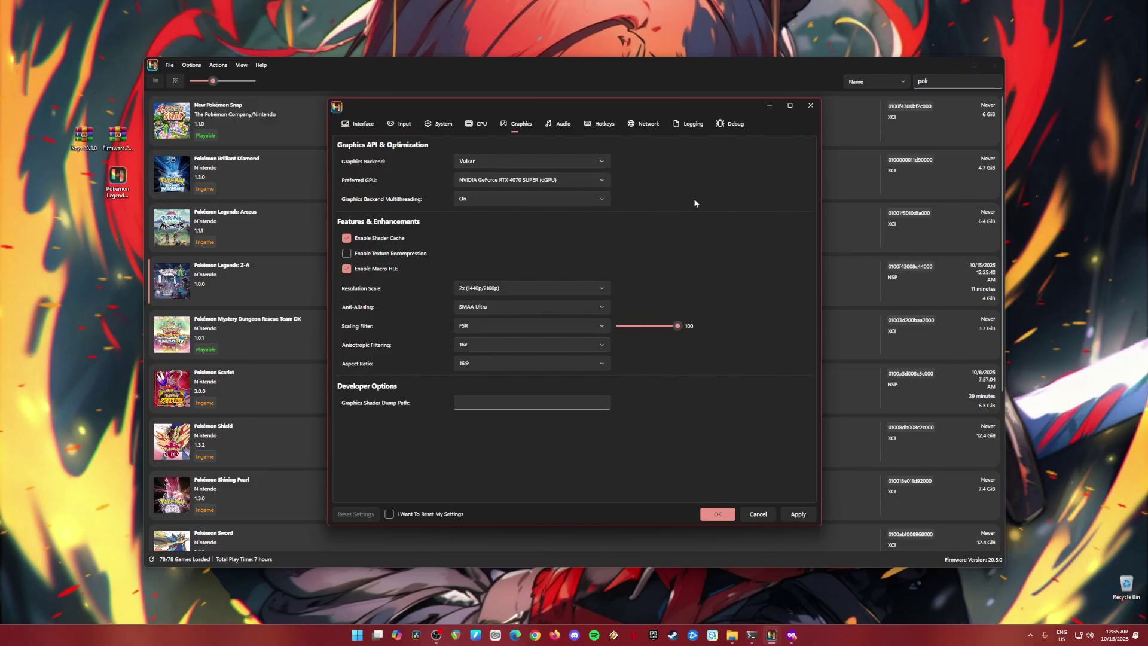
pyautogui.moveTo(601, 185)
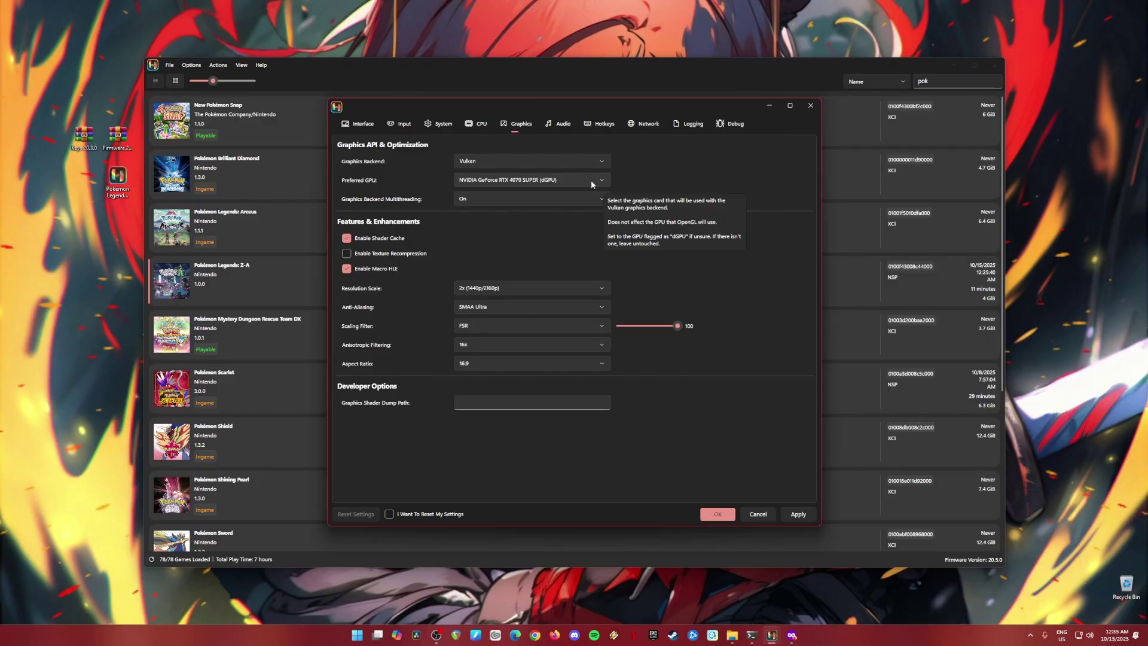
pyautogui.click(591, 181)
pyautogui.click(590, 181)
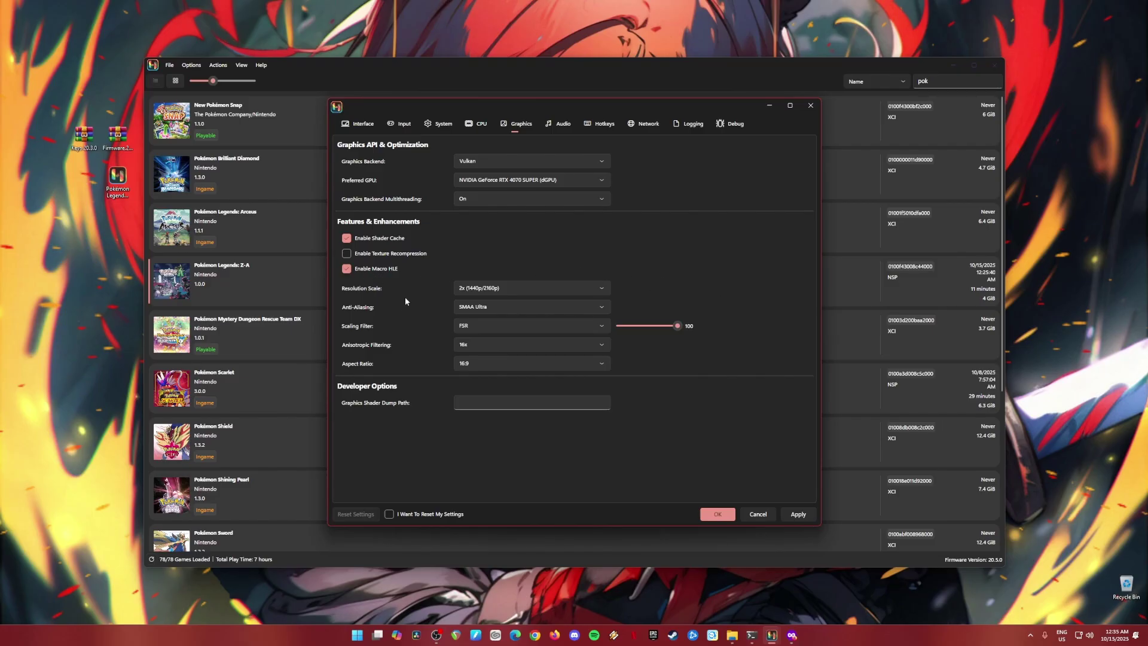
# - Review the available options for resolution scale, anti-aliasing, scaling filter and anisotropic filtering
pyautogui.click(575, 289)
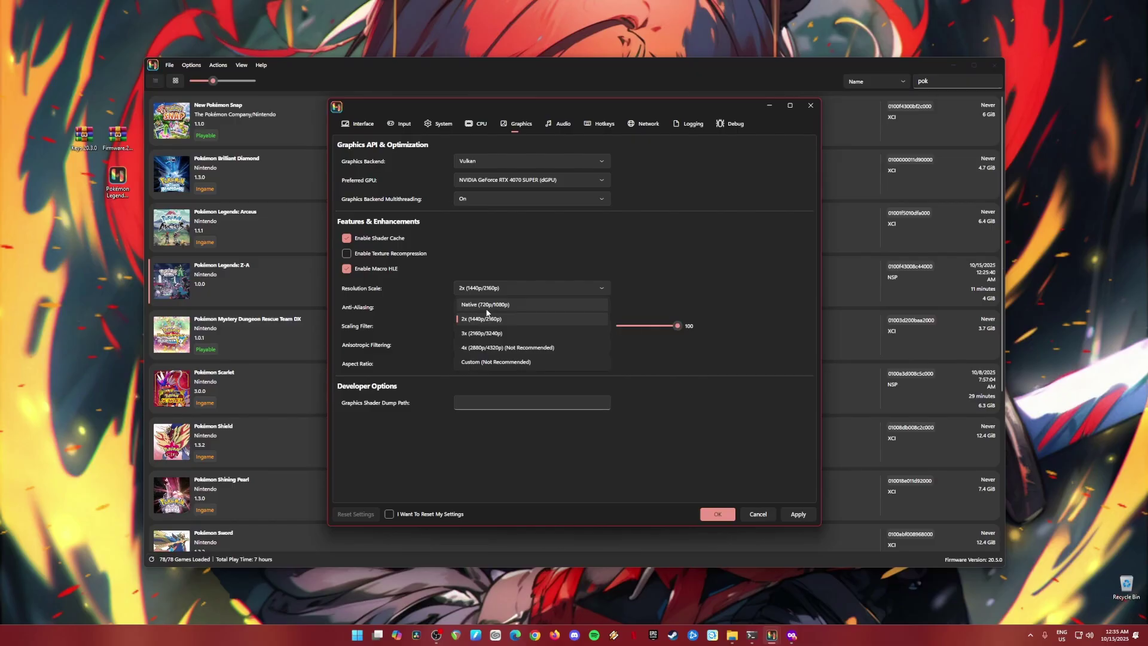
pyautogui.click(409, 299)
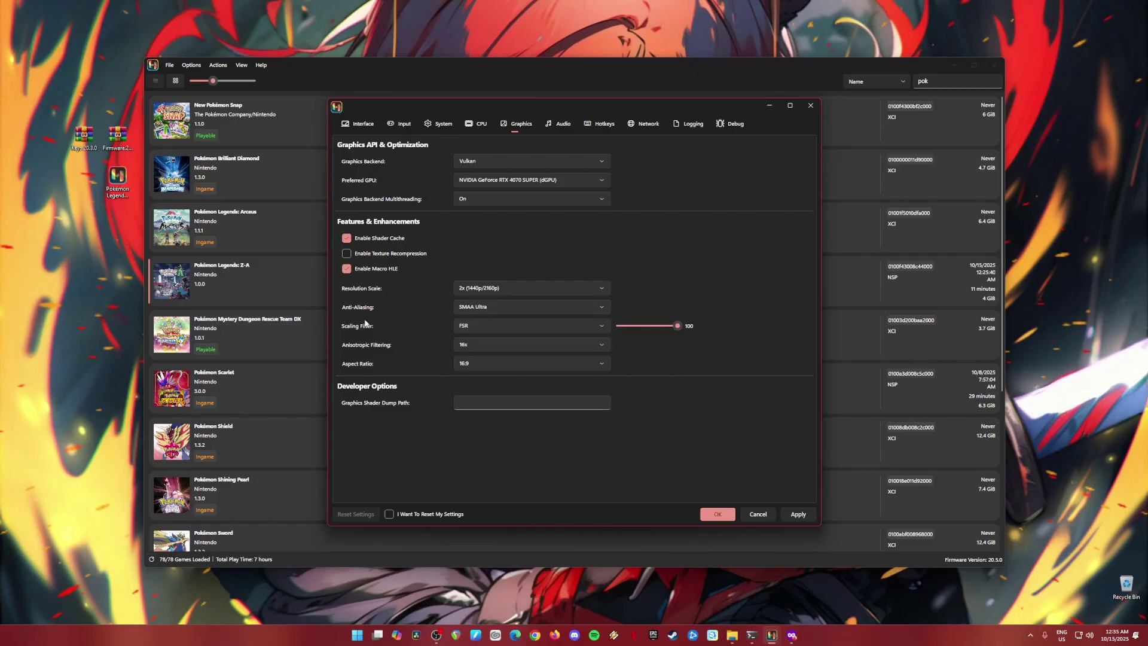
pyautogui.click(514, 308)
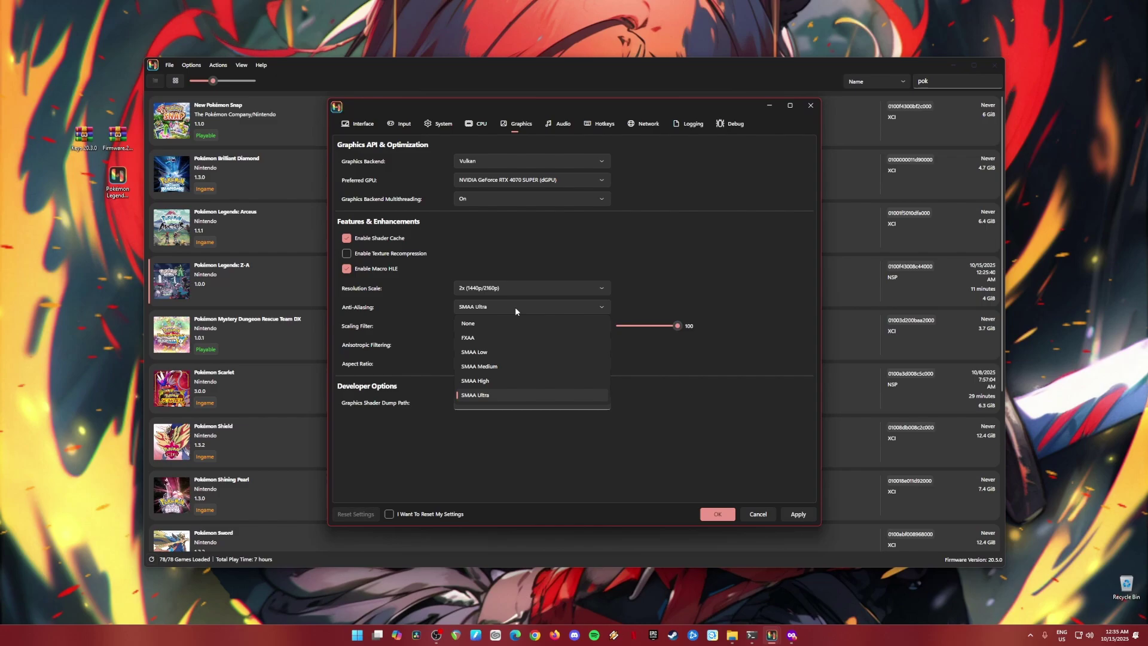
pyautogui.click(418, 313)
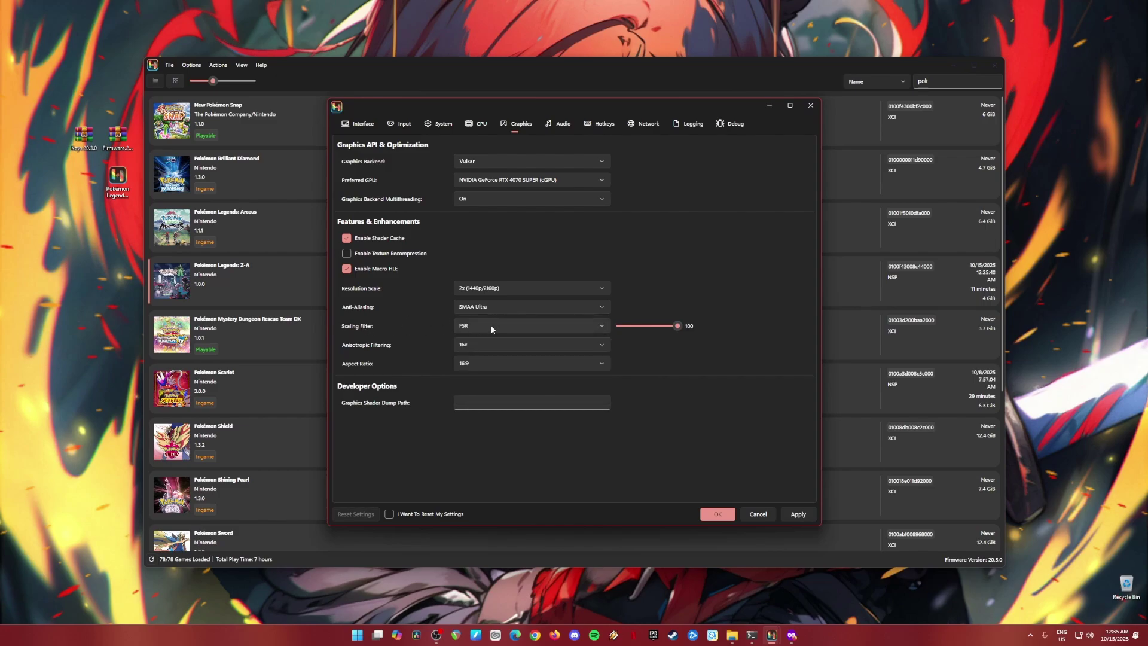
pyautogui.moveTo(489, 325)
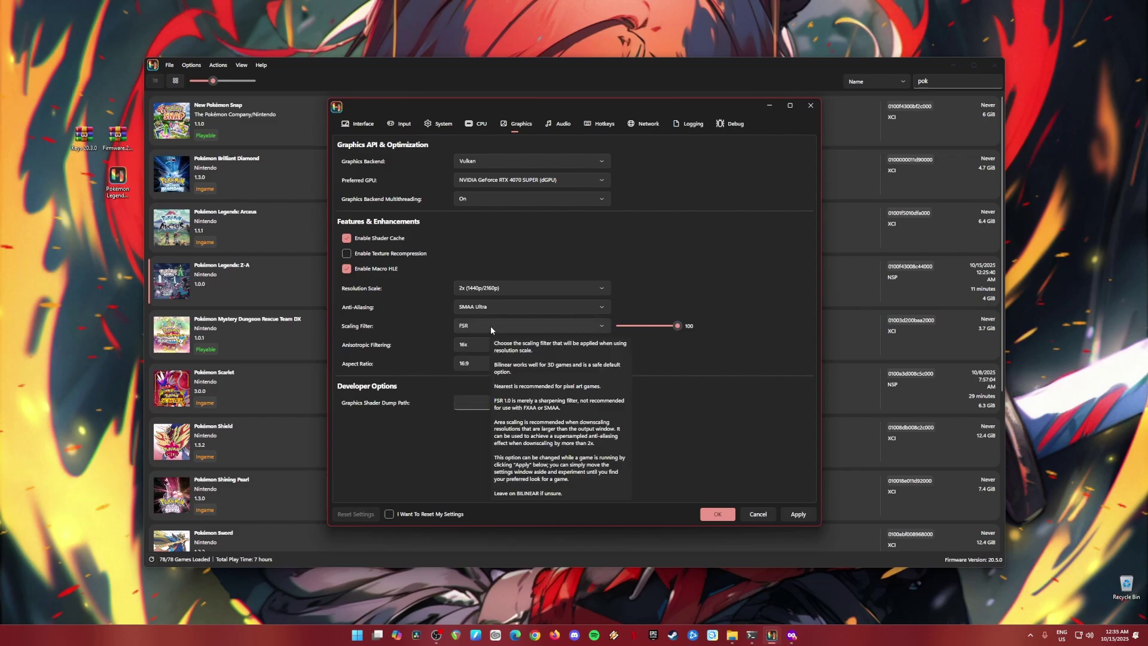
pyautogui.click(490, 326)
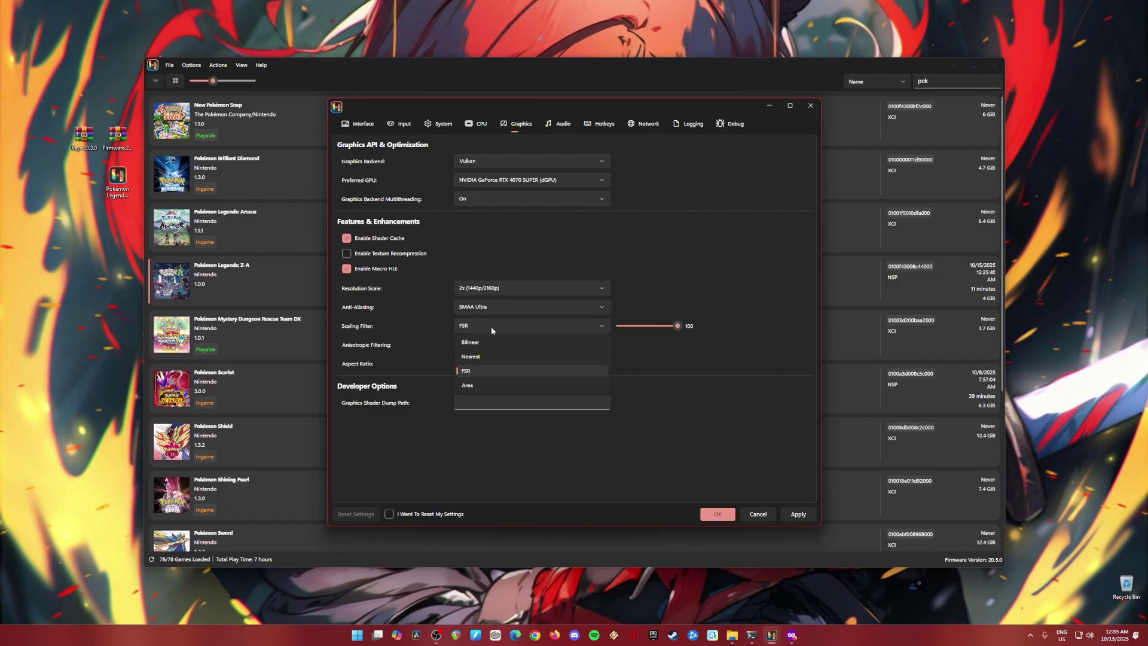
pyautogui.click(375, 344)
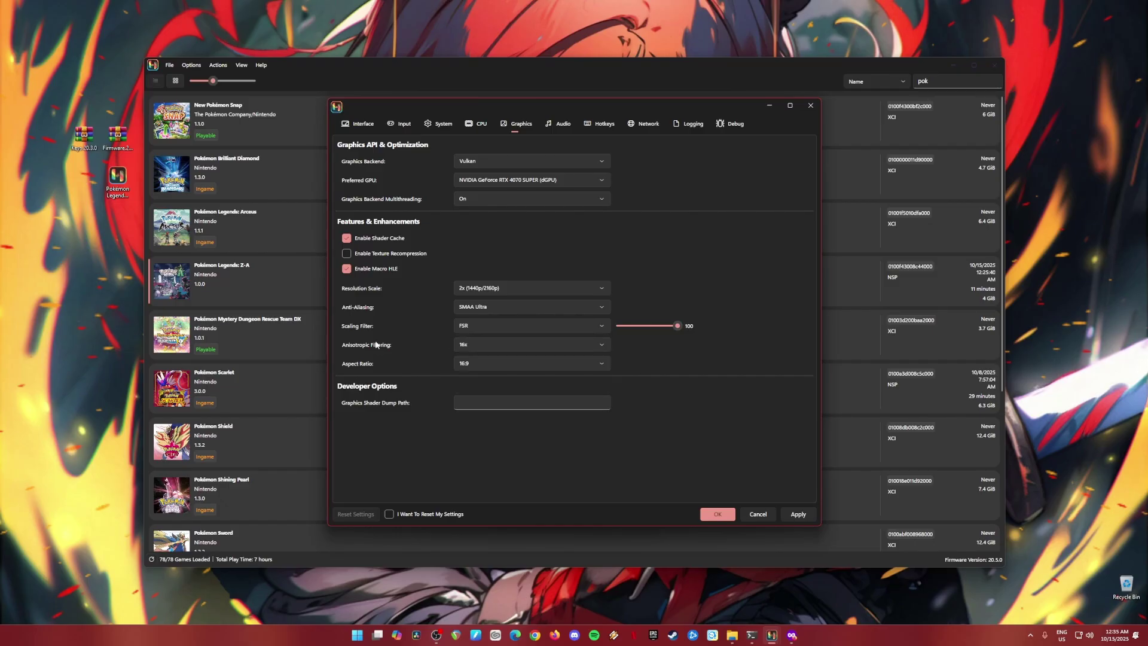
pyautogui.click(498, 346)
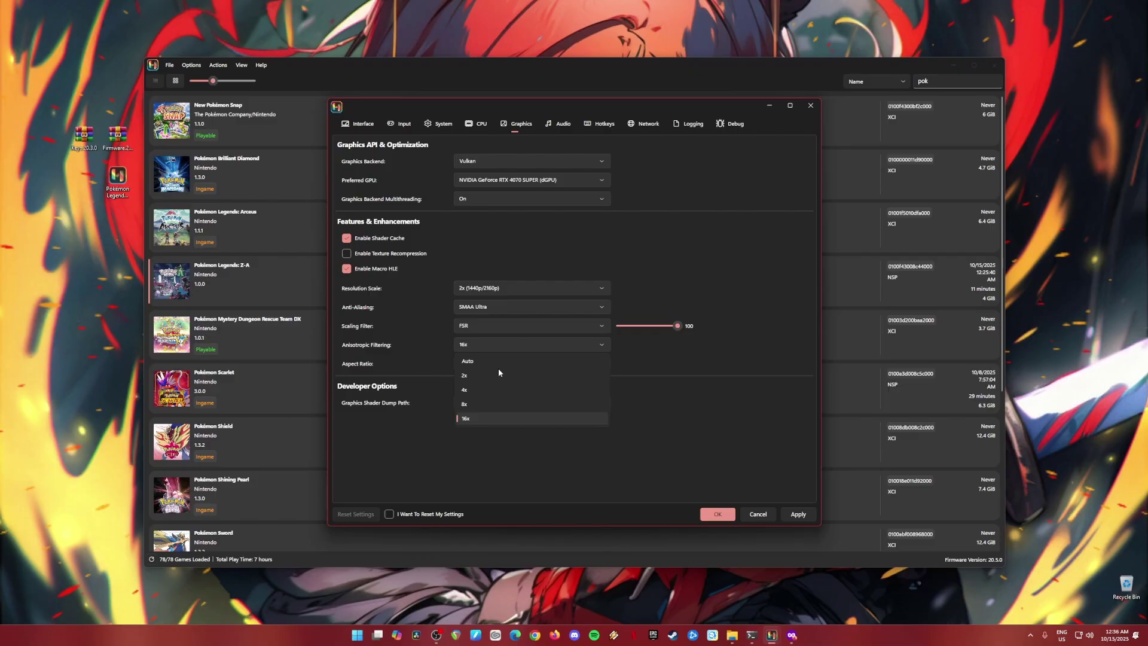
pyautogui.click(414, 346)
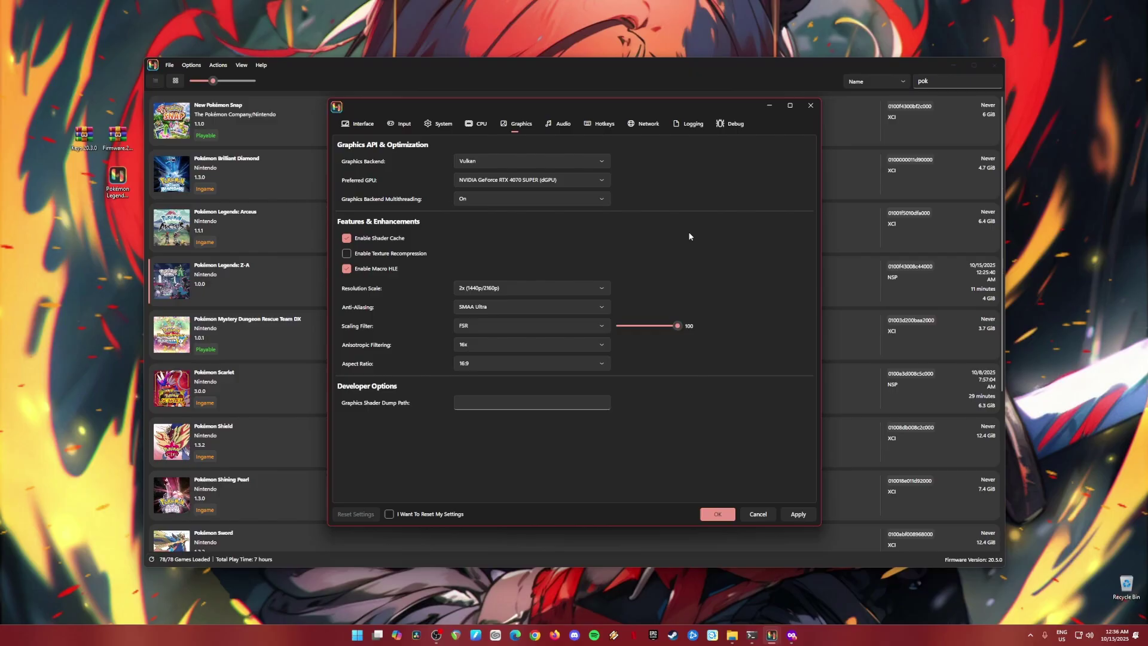
# - Accept the emulator settings after checking the audio options, and launch Pokémon Legends: Z-A from the game list
pyautogui.click(562, 124)
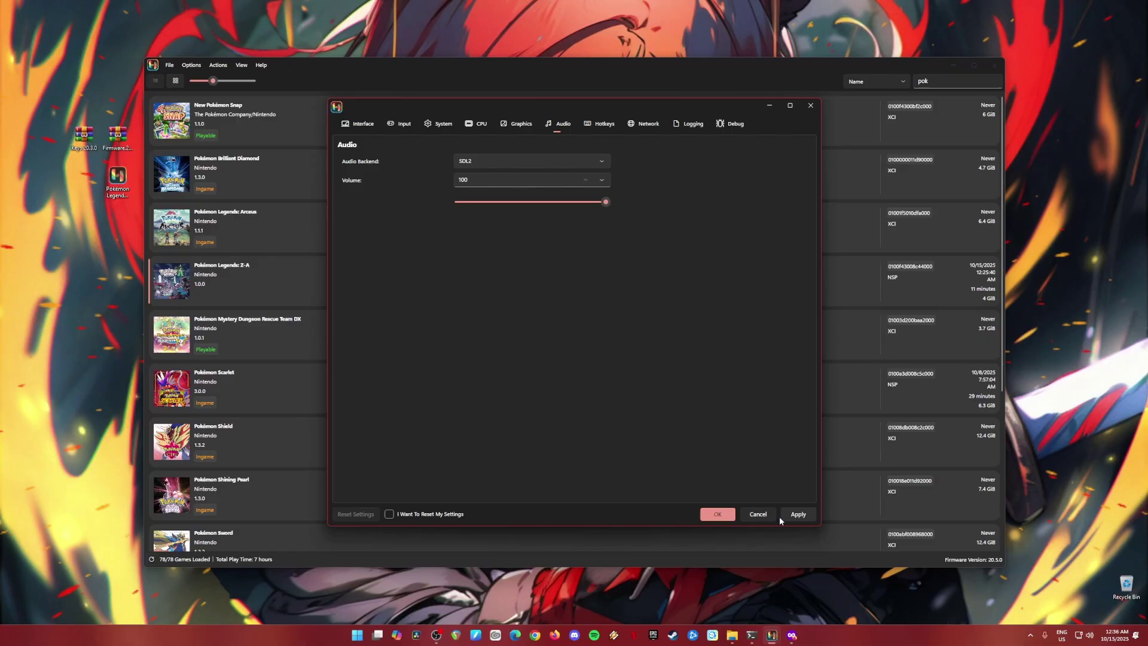
pyautogui.click(717, 514)
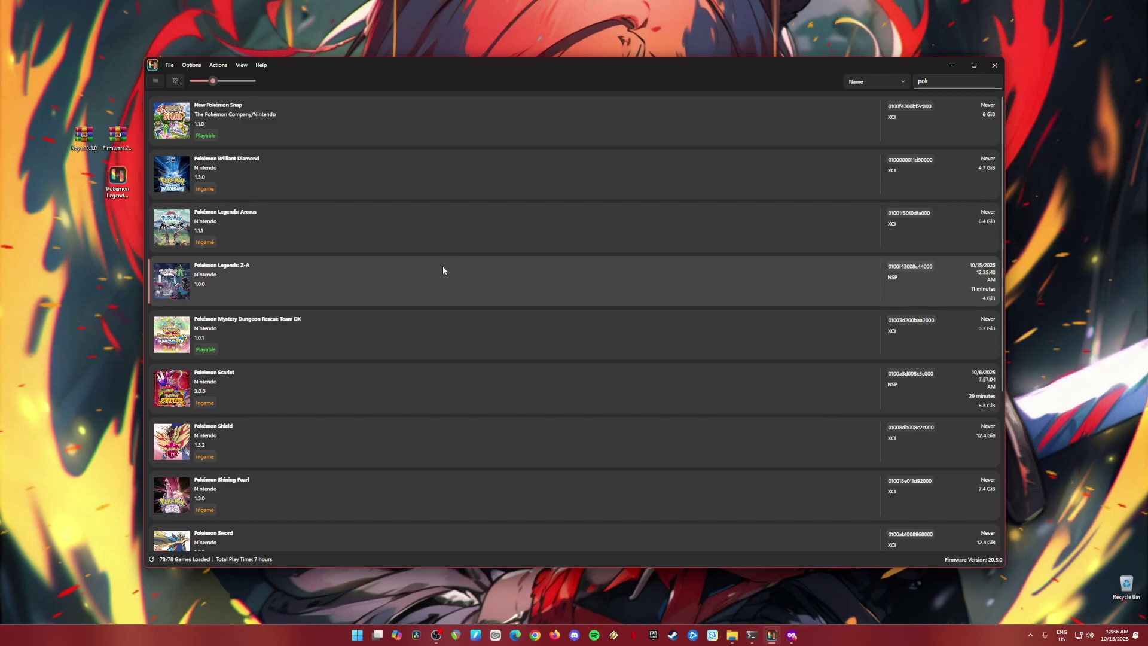
pyautogui.doubleClick(306, 296)
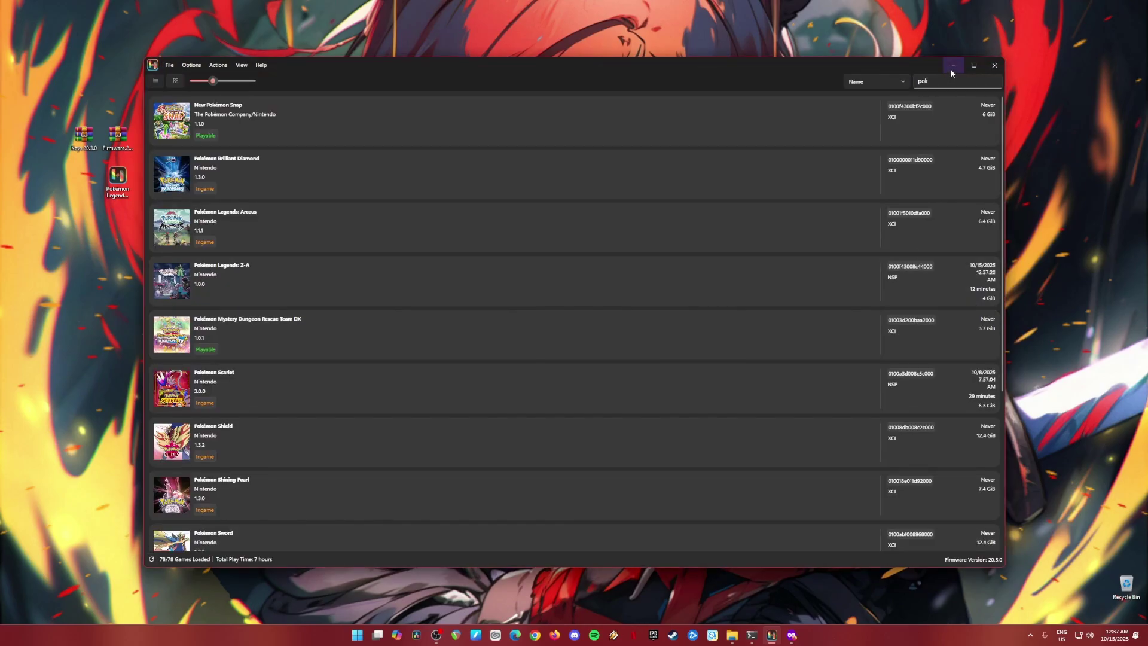
# - Minimize the emulator and select the keys archive, firmware archive and Pokémon Legends icon on the desktop
pyautogui.click(952, 67)
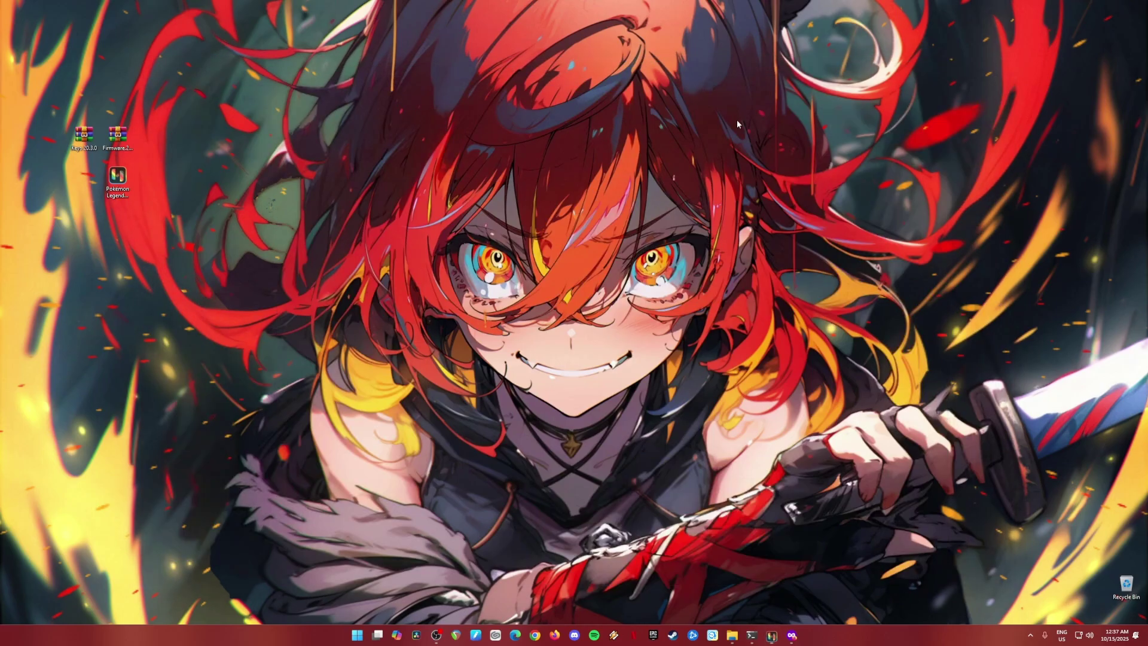
pyautogui.moveTo(63, 99); pyautogui.dragTo(227, 203)
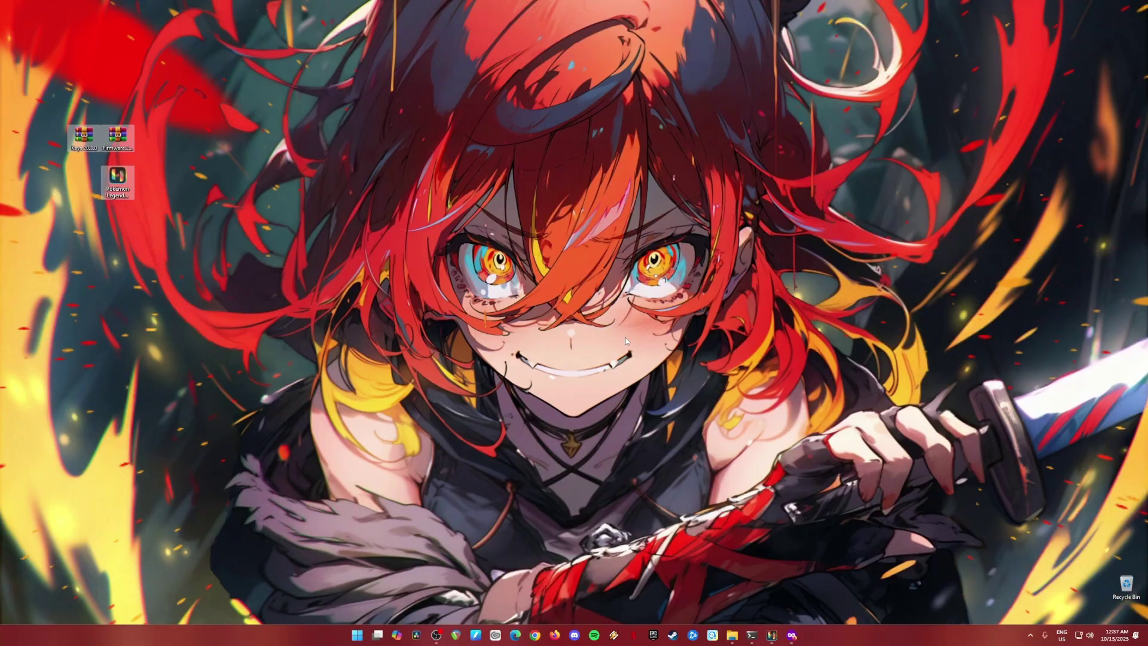